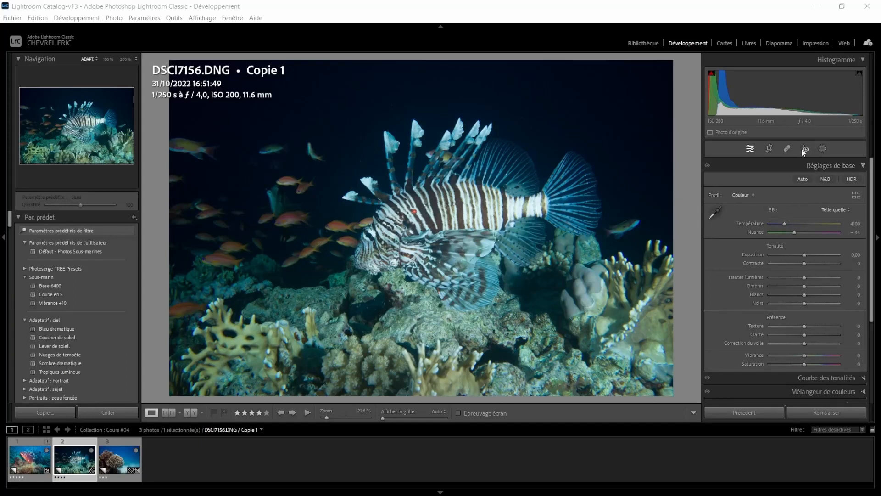
- Crop the lionfish photo to a 16 x 9 aspect ratio, shifting the image slightly upward within the frame
click(768, 148)
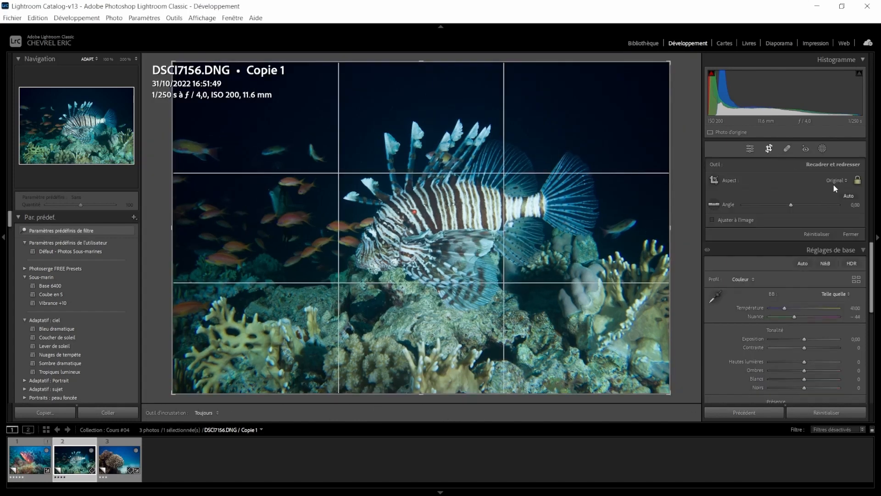
click(834, 181)
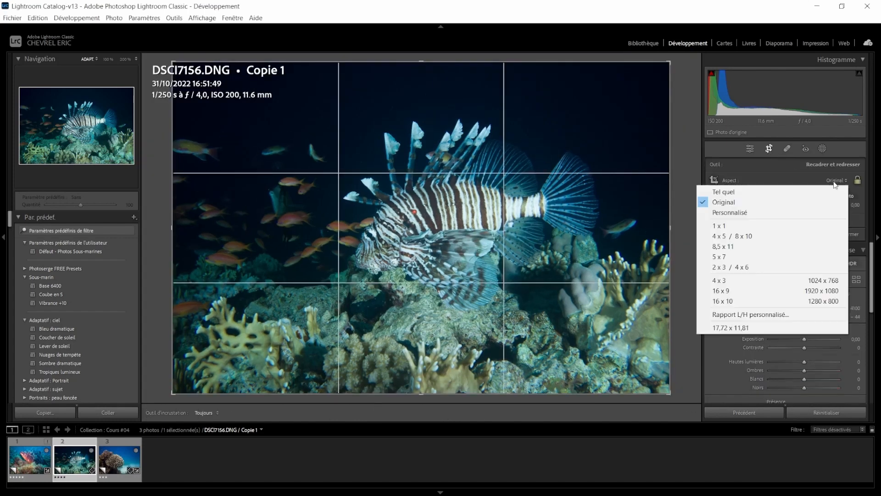
click(746, 291)
drag(529, 295, 527, 282)
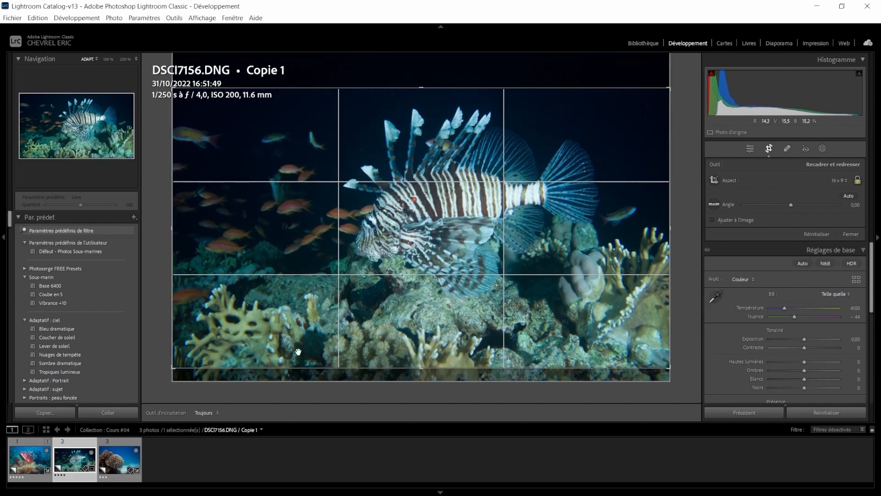
drag(367, 350, 367, 347)
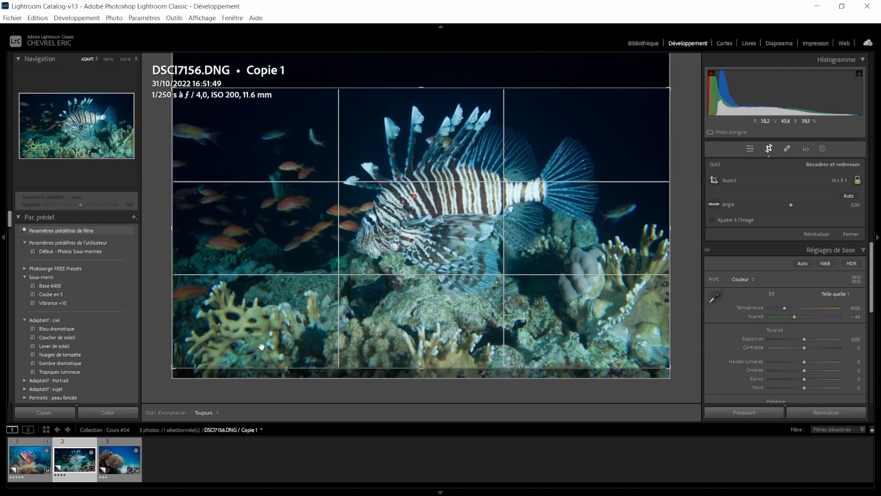
click(750, 149)
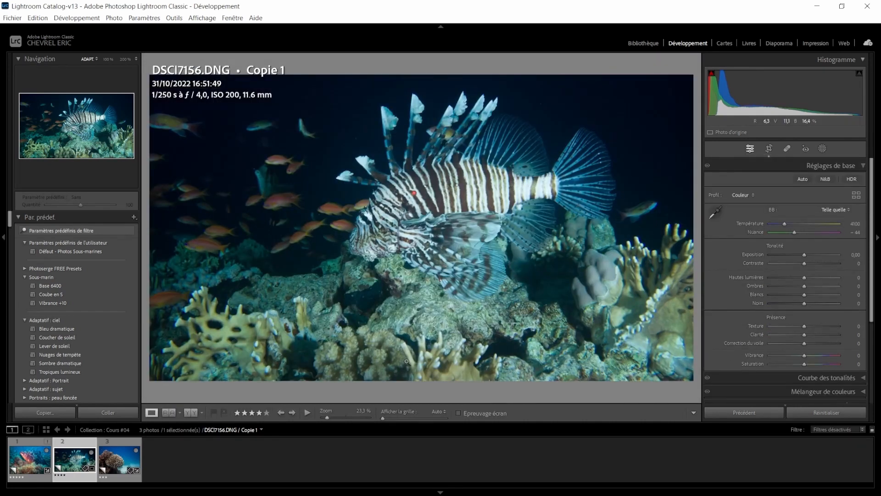
- Set the white balance temperature to 6400 and the tint (Nuance) to 0
click(855, 223)
text(6400)
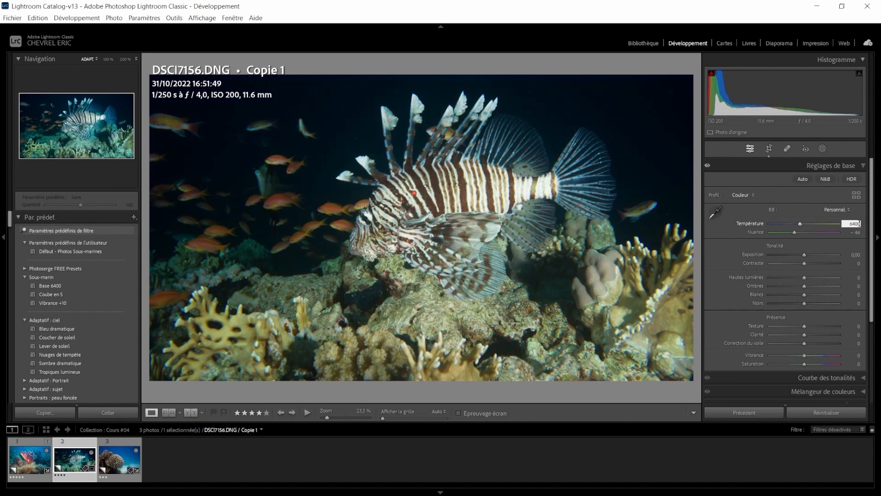
click(858, 233)
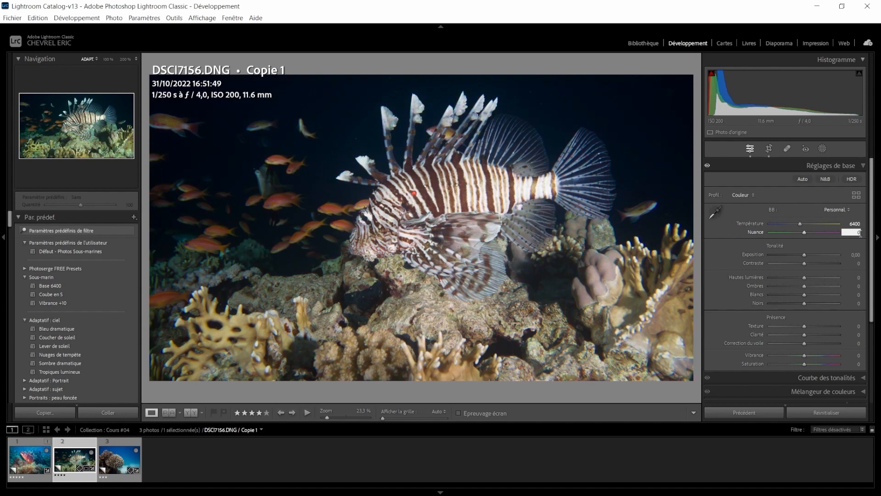
text(0)
key(Return)
- Warm the white balance to a temperature of 7063 and a tint (Nuance) of +15
click(797, 224)
drag(798, 226, 801, 226)
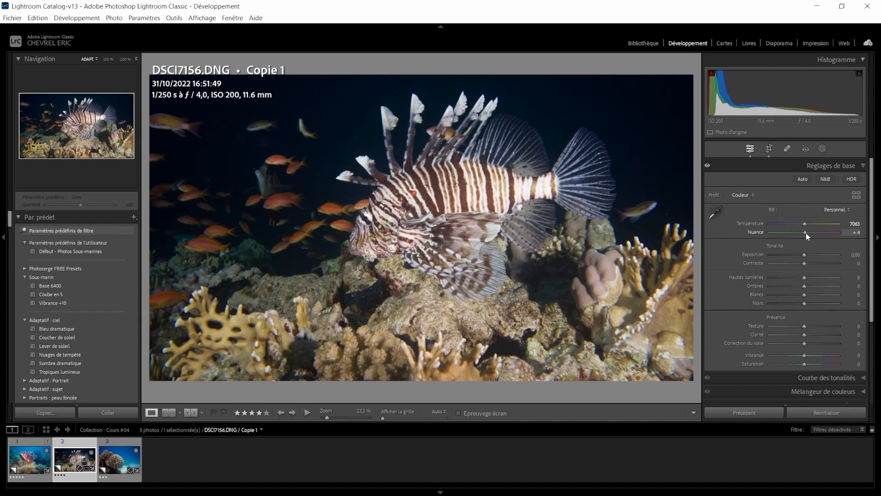
drag(805, 233, 809, 233)
- Adjust the tone: exposure +0.31, contrast +23, highlights -36, shadows +30, whites +16 and blacks -16
drag(803, 255, 806, 256)
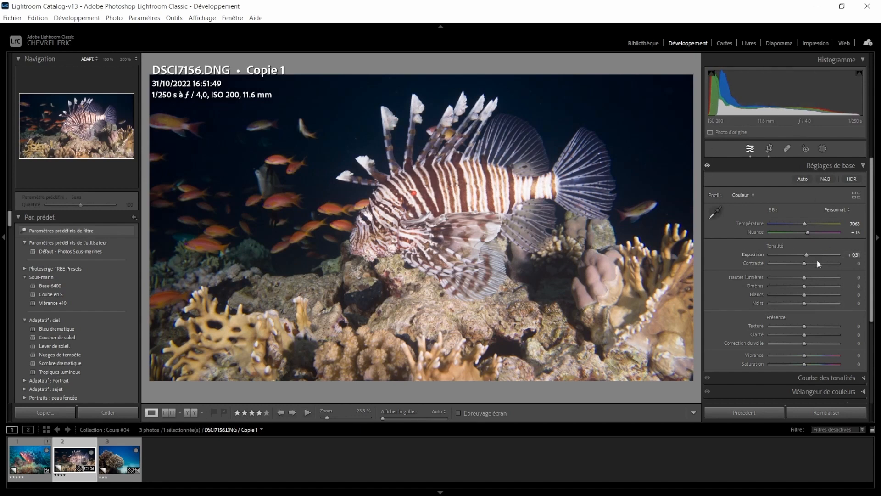
drag(806, 263, 812, 263)
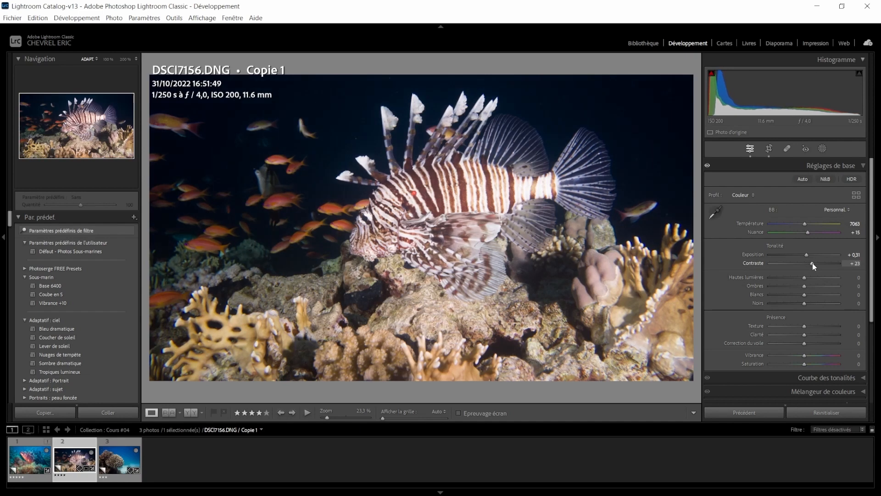
drag(803, 277, 789, 282)
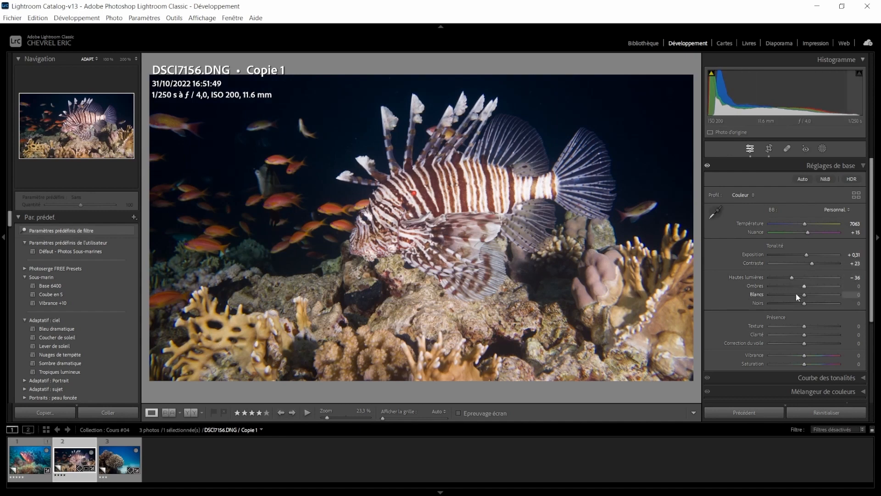
drag(804, 286, 814, 286)
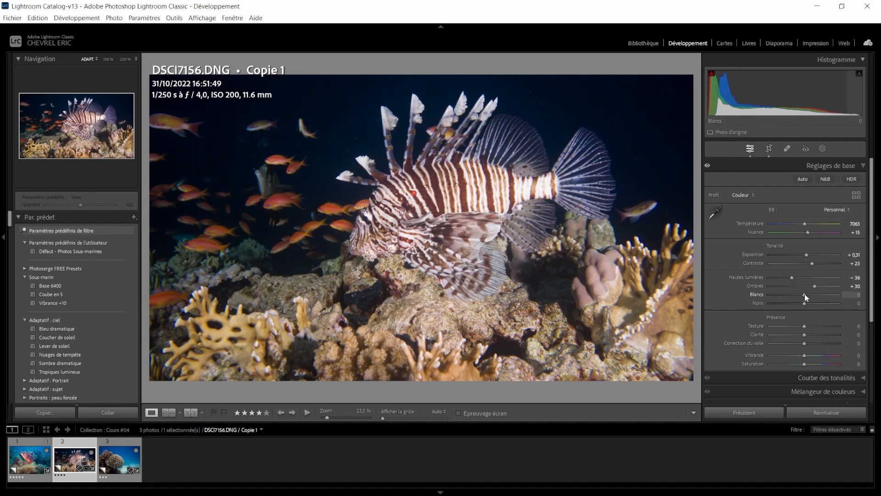
mouse_move(805, 293)
alt+mouse_down()
mouse_move(812, 299)
mouse_move(799, 303)
alt+mouse_up()
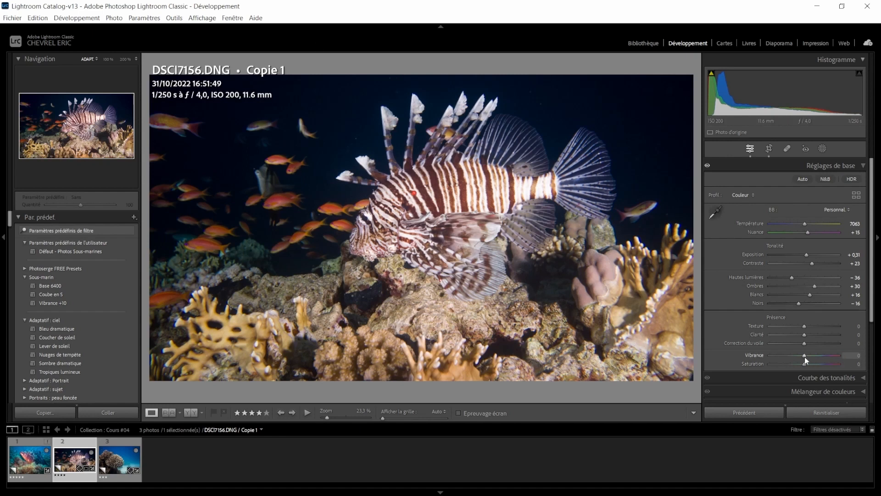
- Set vibrance to +10, clarity (Clarté) to +21 and dehaze (Correction du voile) to +24
drag(805, 356, 808, 355)
drag(804, 334, 812, 335)
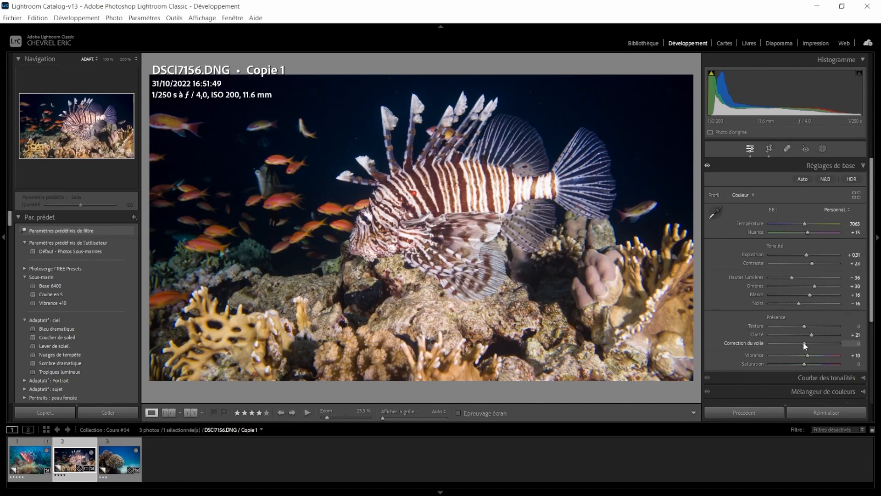
drag(803, 342, 812, 345)
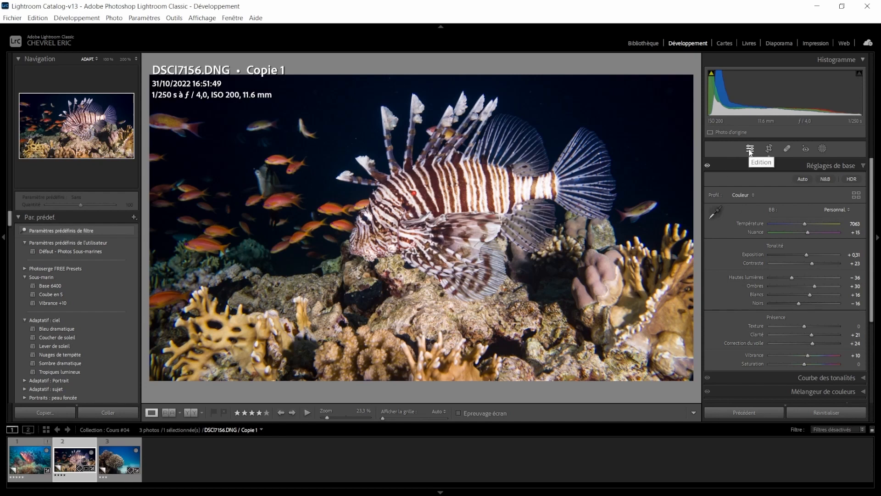
- Shape the point tone curve with a midtone anchor at 126/126, a highlight point and a slightly lowered shadow point at about 80/77
click(826, 166)
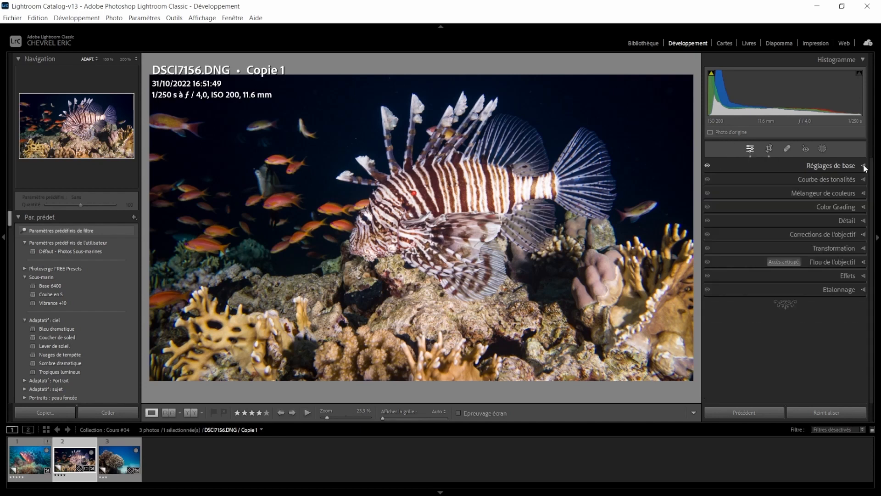
click(819, 179)
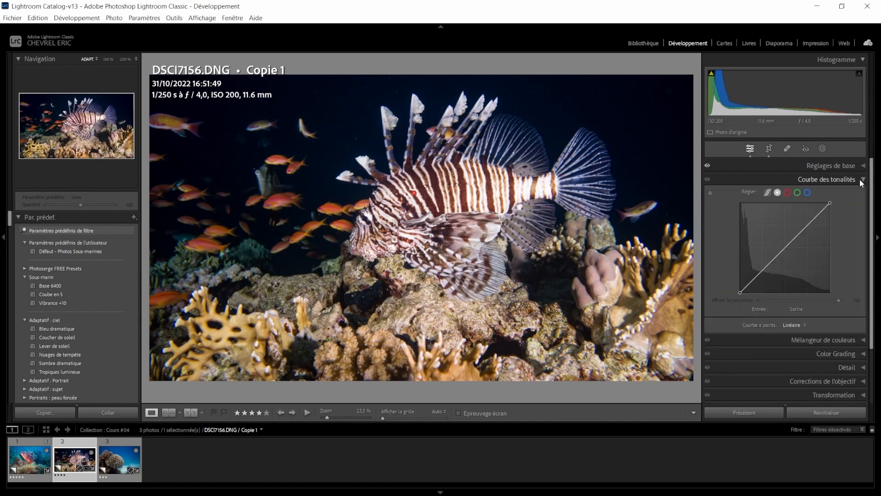
click(784, 248)
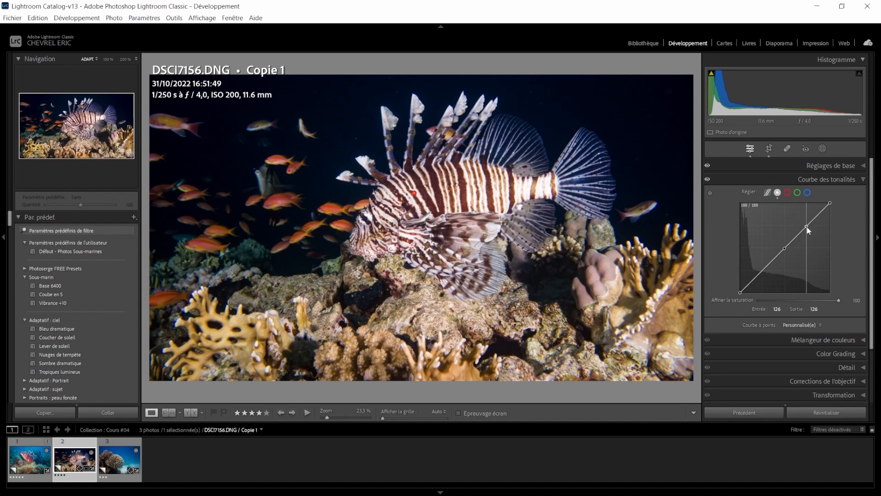
click(807, 226)
drag(806, 227, 805, 226)
click(766, 268)
drag(769, 270, 770, 270)
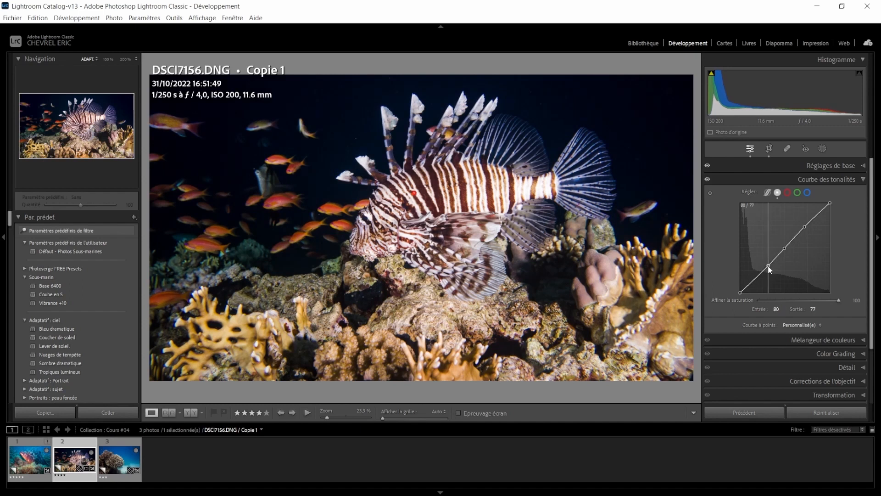
click(844, 179)
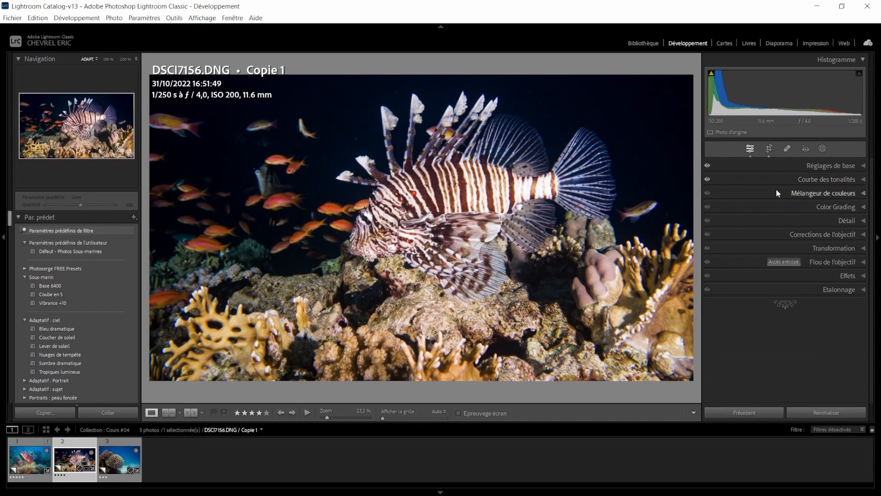
- Set the sharpening masking (Masquage) to 66, using the black-and-white edge mask preview
click(865, 222)
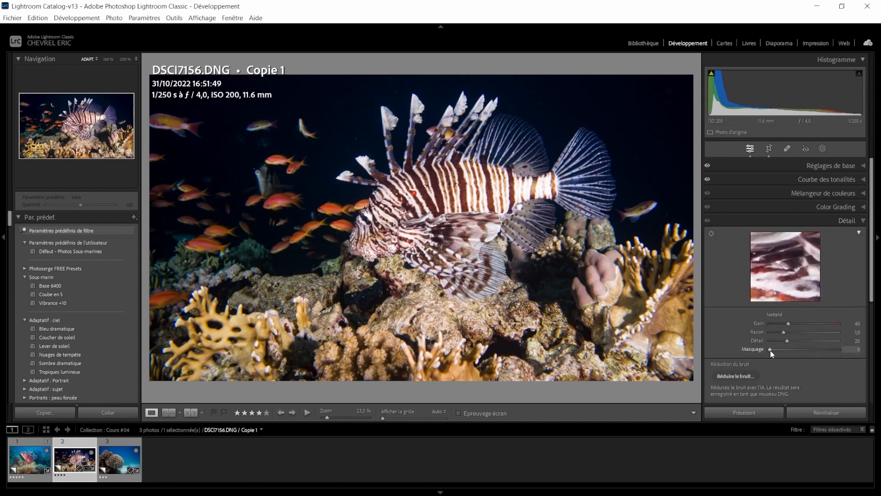
drag(770, 348, 812, 349)
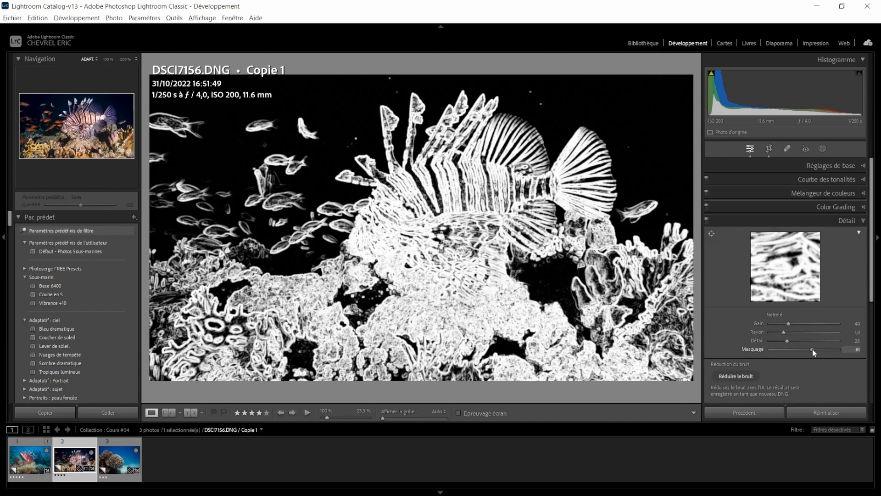
drag(812, 349, 817, 350)
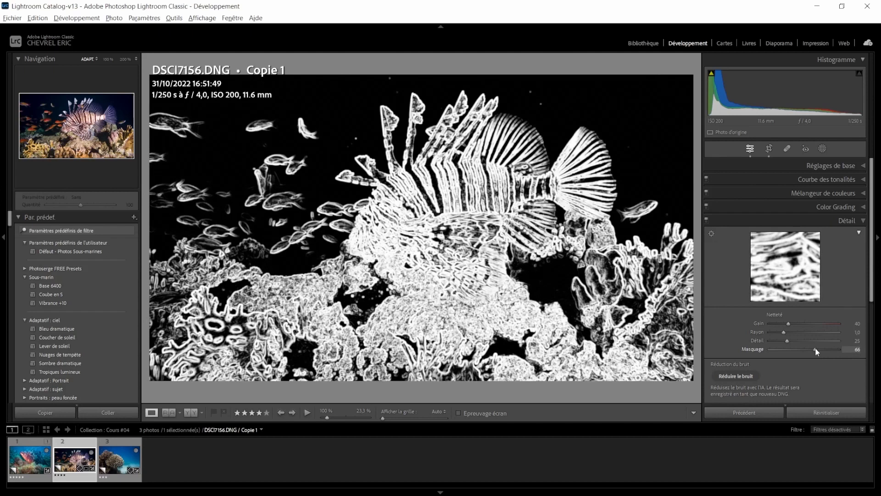
drag(815, 348, 815, 348)
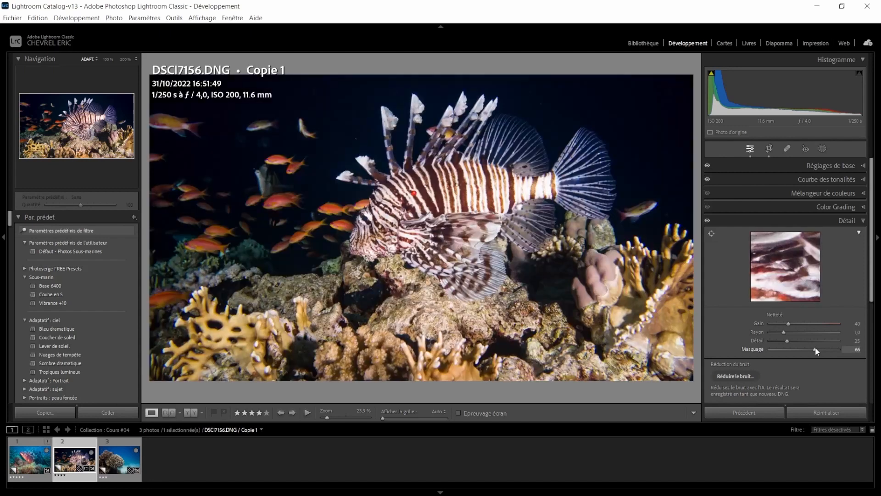
- Remove the white specks in the dark water beside the lionfish's front fins with the Remove tool at brush size 27
click(788, 150)
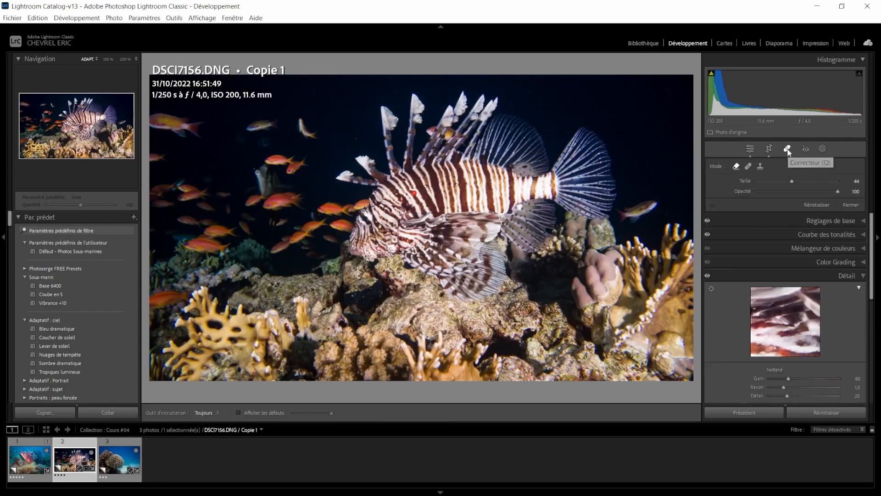
click(359, 137)
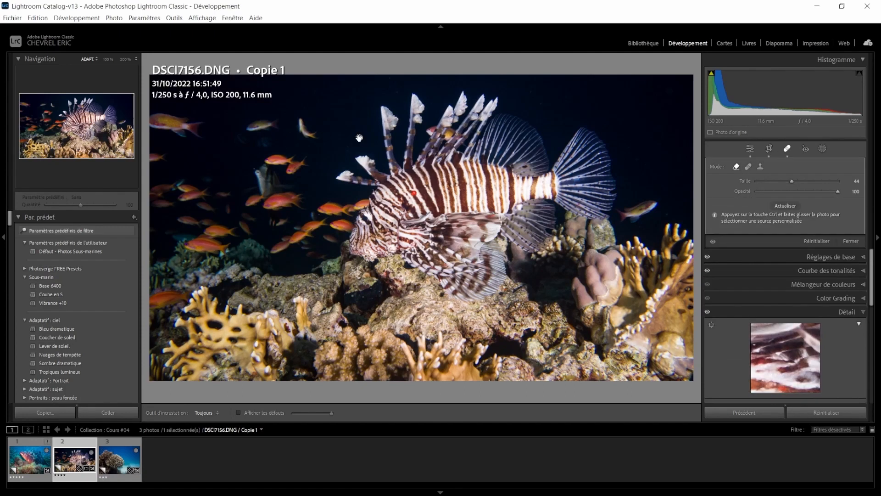
key(ctrl+z)
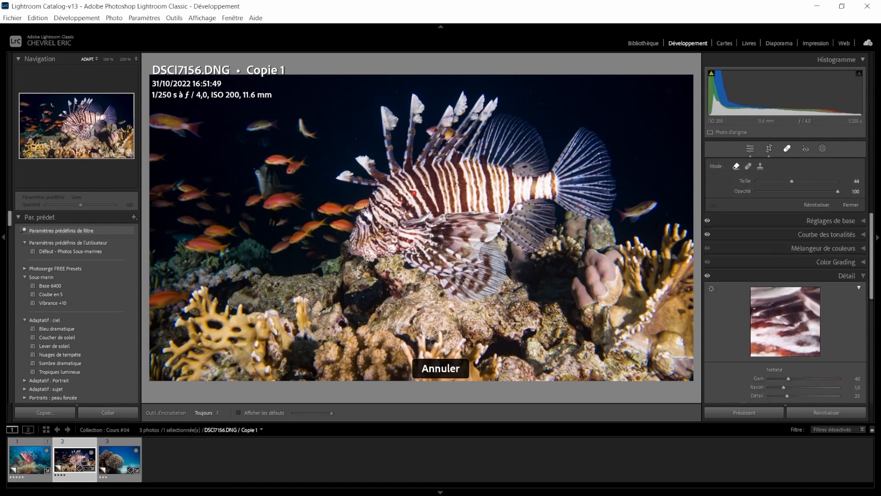
click(52, 112)
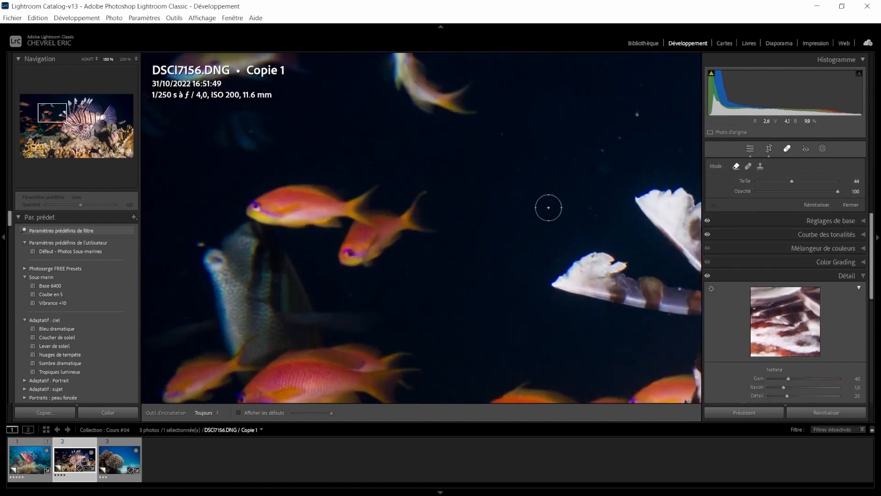
drag(553, 202, 336, 207)
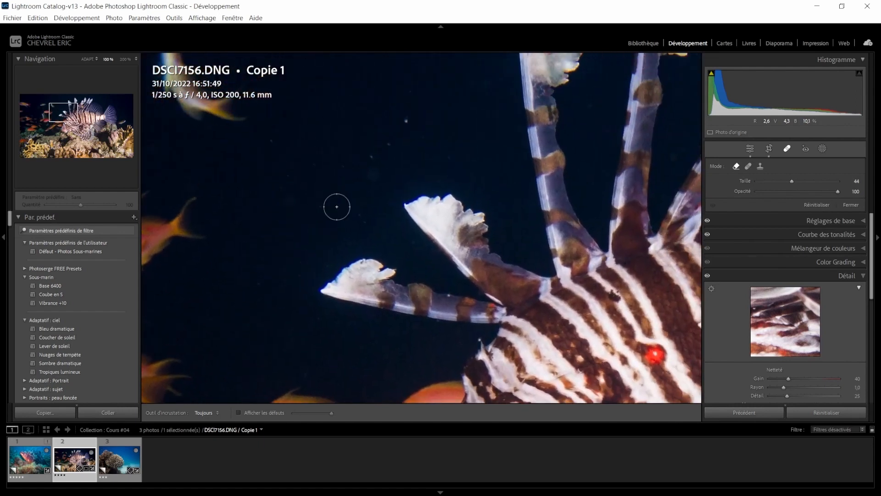
scroll(410, 118, down, 5)
click(391, 142)
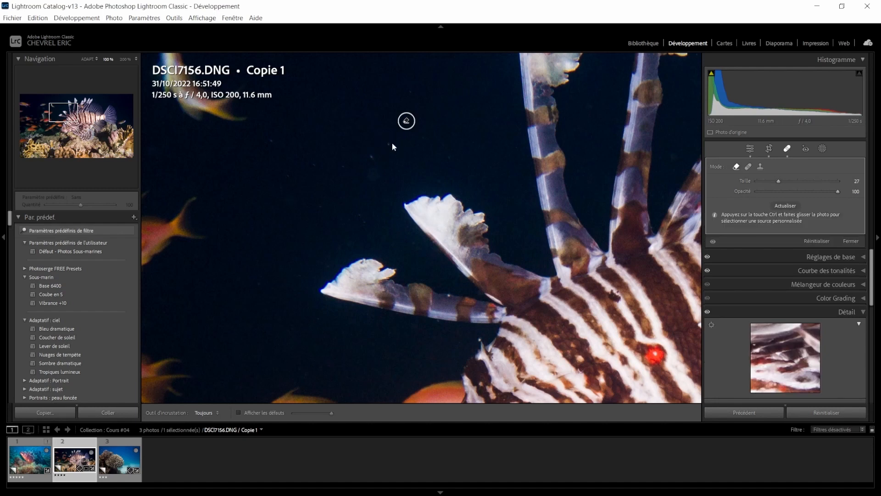
- Remove the specks in the dark water above the lionfish's foremost tall spines, enlarging the brush to size 44
drag(439, 115, 245, 327)
click(346, 83)
scroll(386, 141, up, 3)
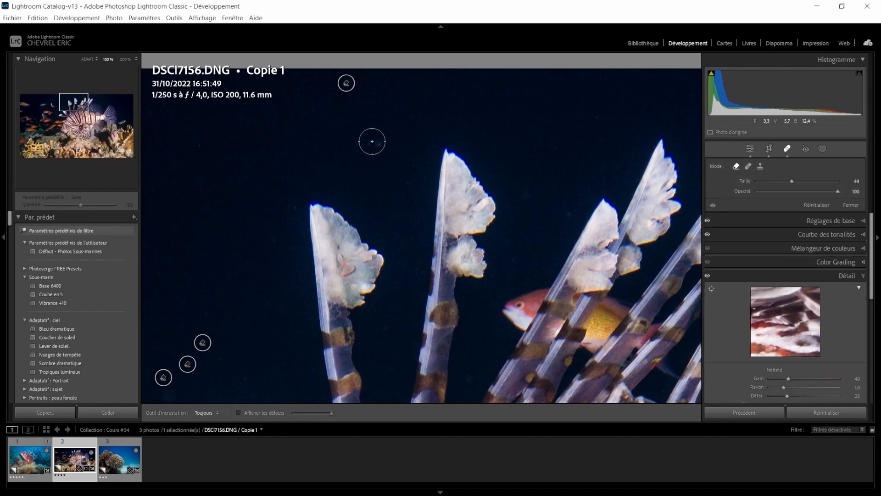
click(380, 141)
- Remove the speck in the dark water above the striped dorsal fin with a brush of size 36
mouse_move(556, 136)
mouse_down()
mouse_move(368, 143)
mouse_move(274, 94)
mouse_move(231, 179)
mouse_move(271, 190)
mouse_up()
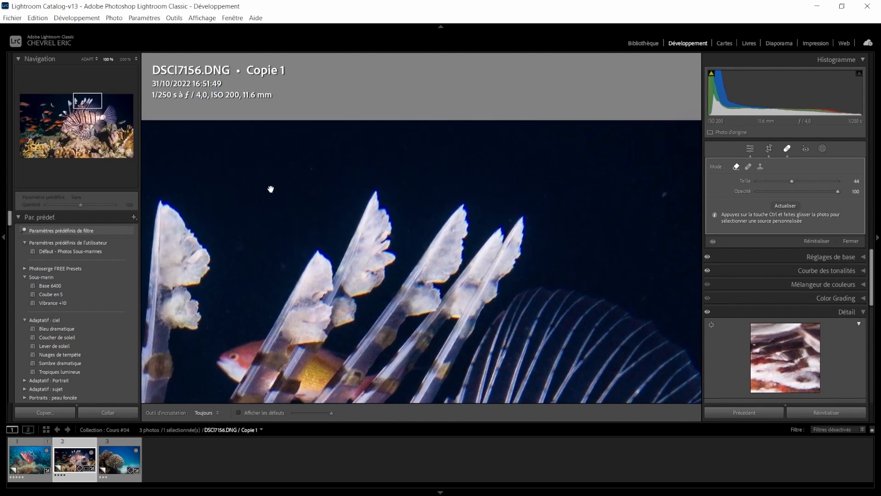
scroll(585, 201, up, 1)
scroll(583, 200, up, 8)
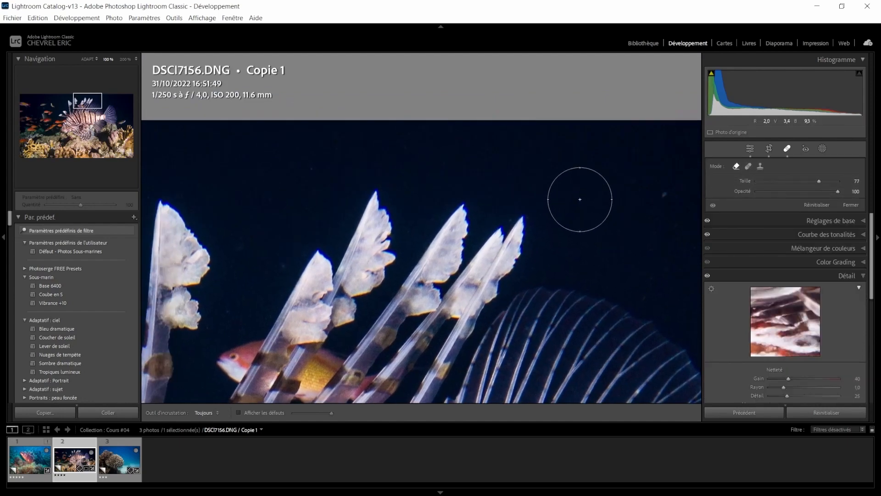
scroll(584, 191, down, 7)
scroll(587, 192, down, 4)
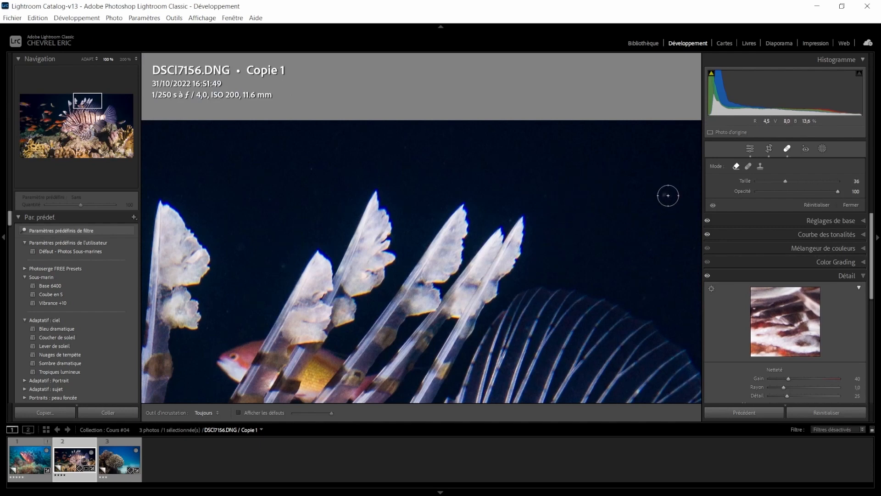
click(665, 193)
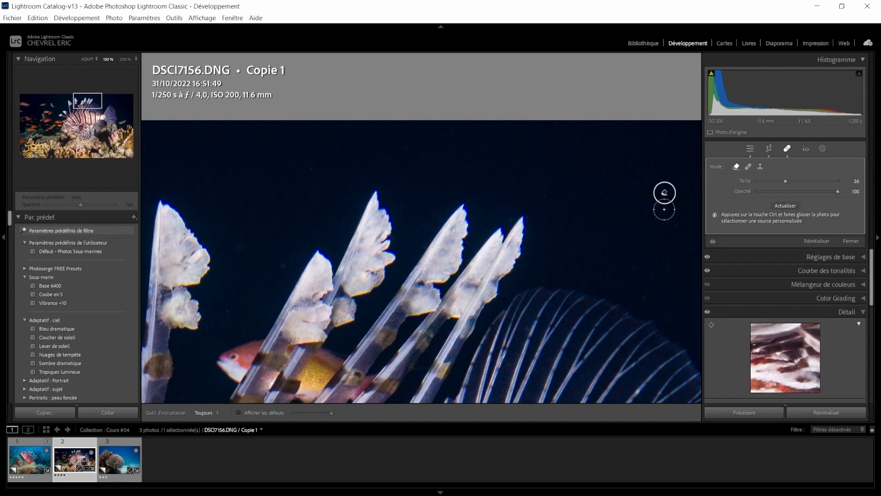
- Remove the specks in the dark water between the lionfish's tall front spines with the Remove tool at brush size 36
mouse_move(636, 237)
mouse_down()
mouse_move(437, 237)
mouse_move(764, 228)
mouse_up()
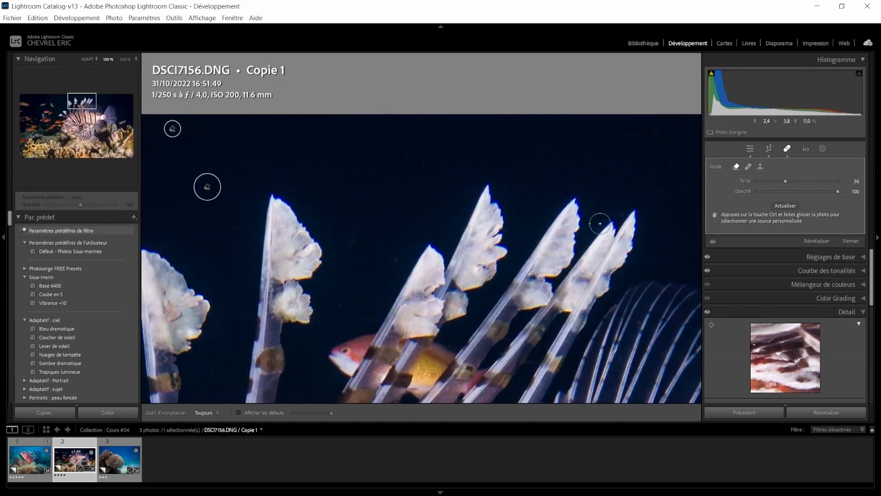
click(389, 261)
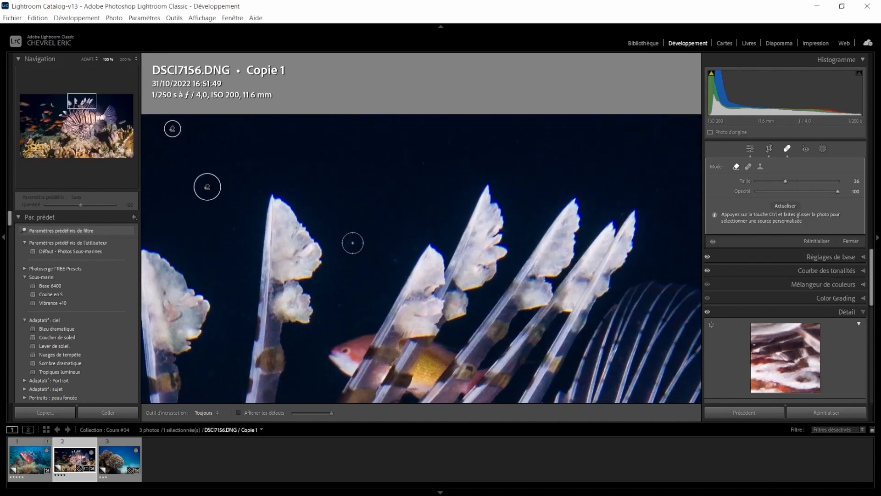
click(335, 301)
- Try to clean the dark water above the tall spines with one long connected Remove stroke, and undo it
click(606, 156)
shift+click(189, 152)
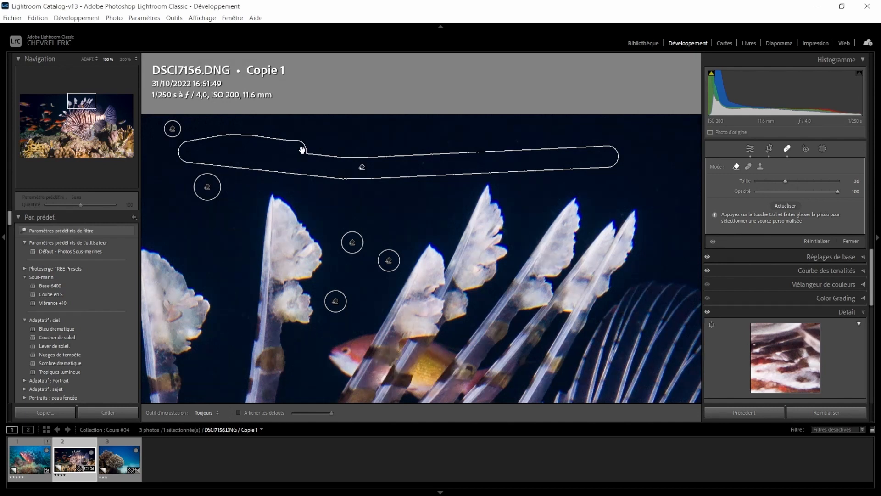
key(ctrl+z)
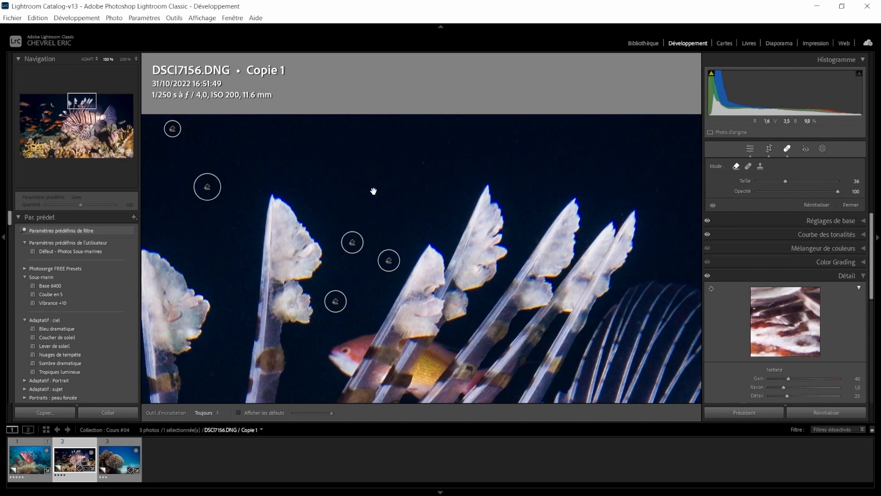
- Remove the specks in the dark water around the tail fin and near the small fish behind the lionfish
drag(681, 222, 351, 143)
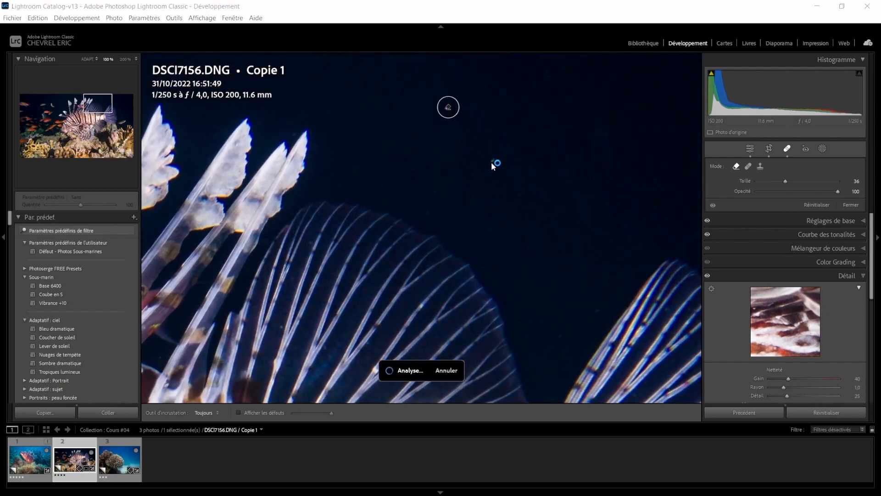
drag(534, 249, 260, 139)
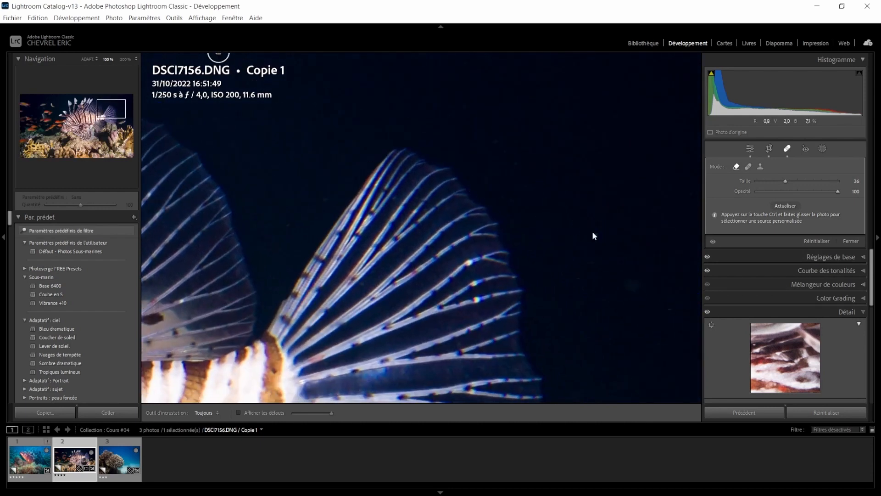
drag(590, 316, 421, 103)
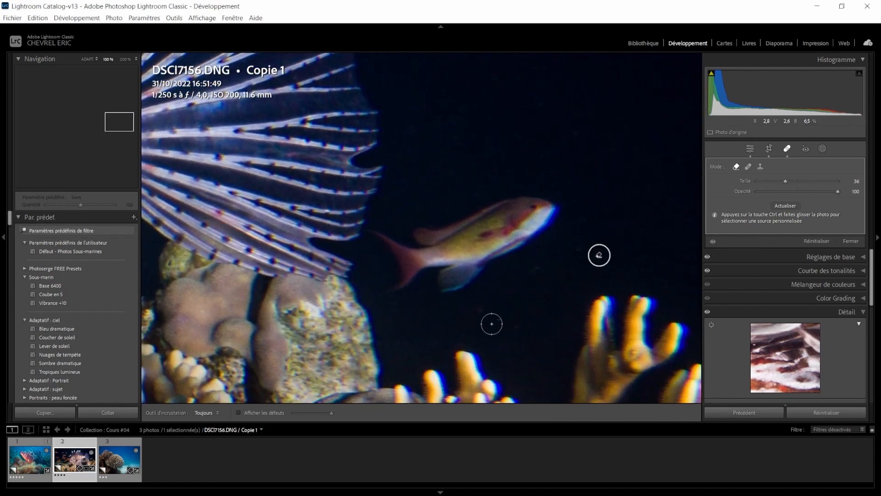
- Remove the speck beside the grey fish among the orange fish with brush size 25, and finish the retouching with the whole photo shown
drag(238, 255, 778, 73)
drag(553, 317, 730, 26)
drag(274, 157, 724, 288)
drag(284, 195, 601, 406)
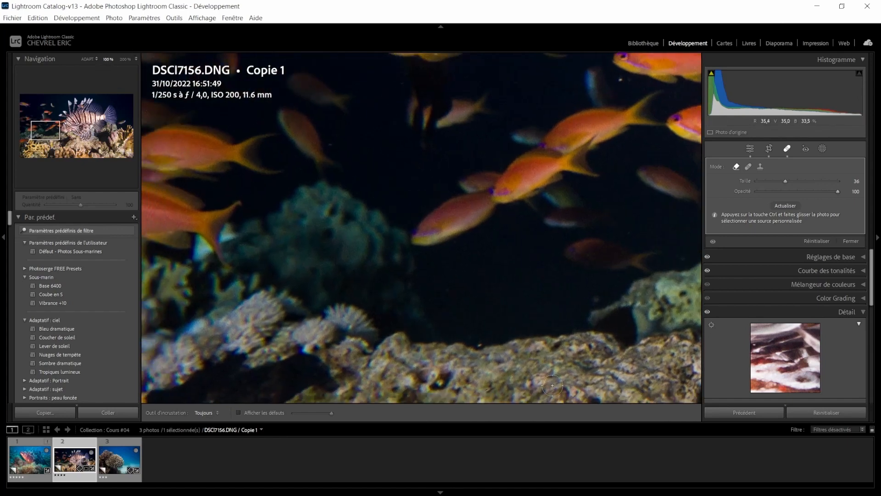
scroll(614, 79, down, 4)
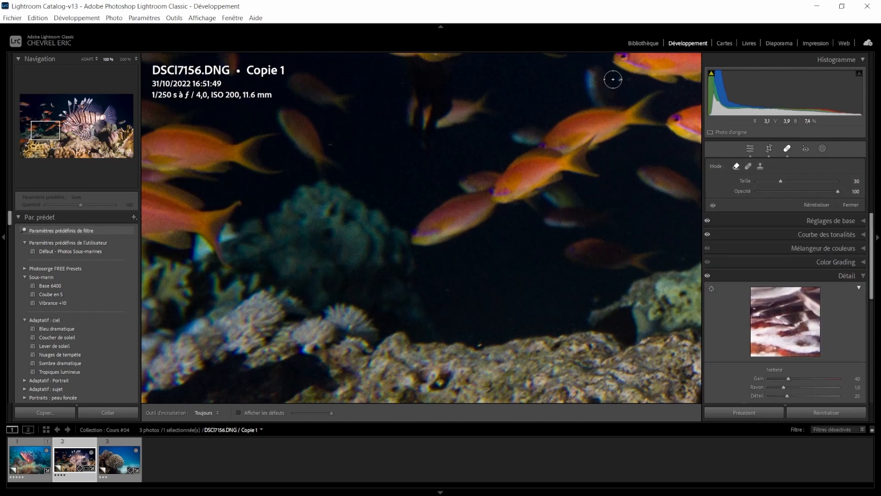
click(619, 79)
drag(366, 144, 494, 492)
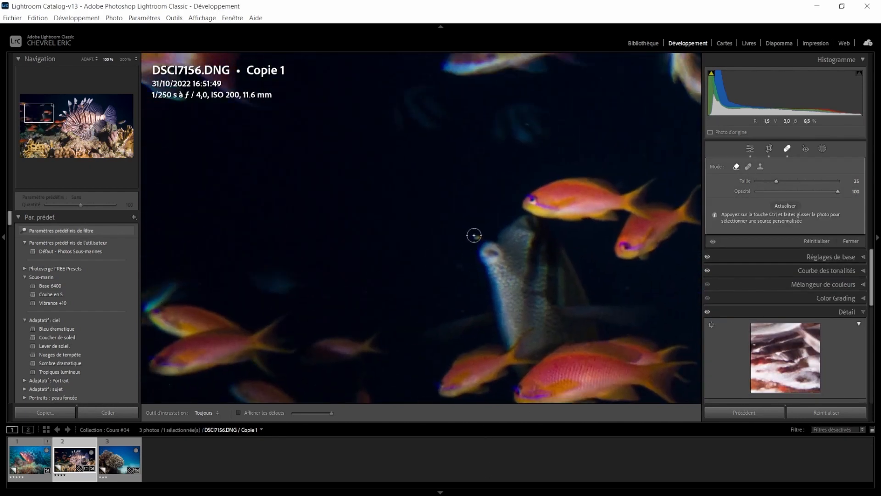
click(63, 130)
key(z)
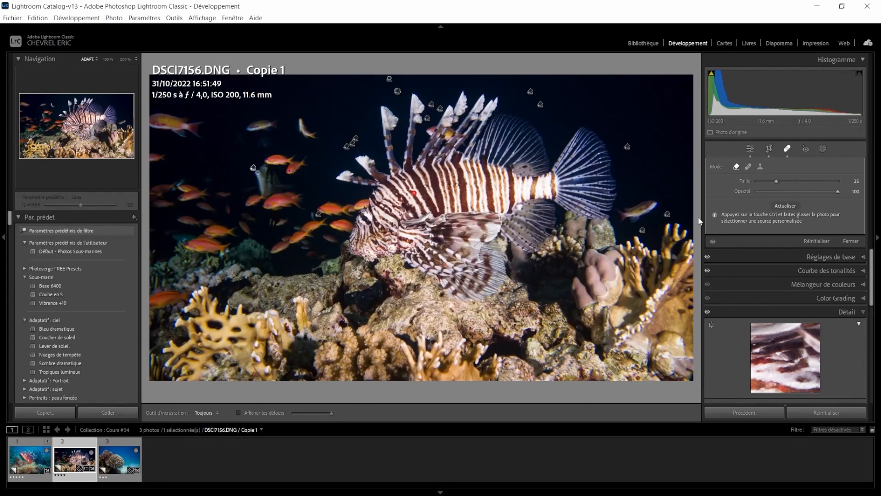
click(750, 149)
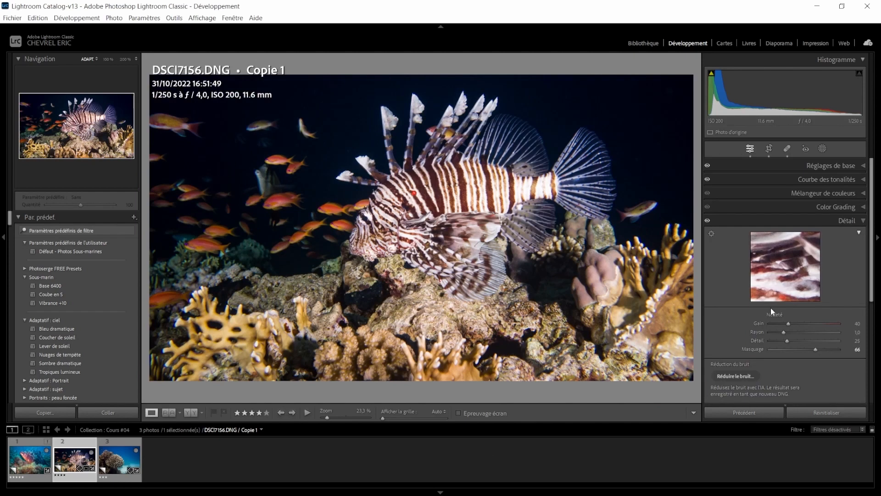
- Check the sharpening edge mask preview and set the sharpening amount (Gain) to 68
alt+click(817, 350)
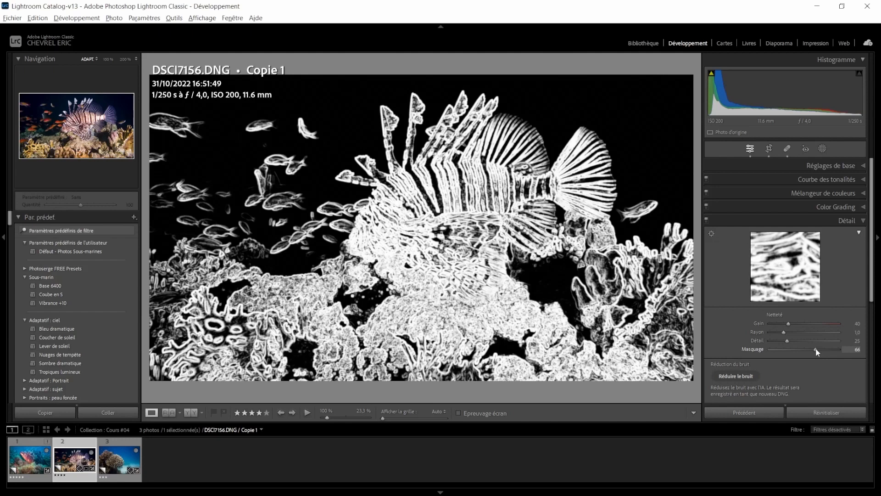
drag(816, 351, 816, 350)
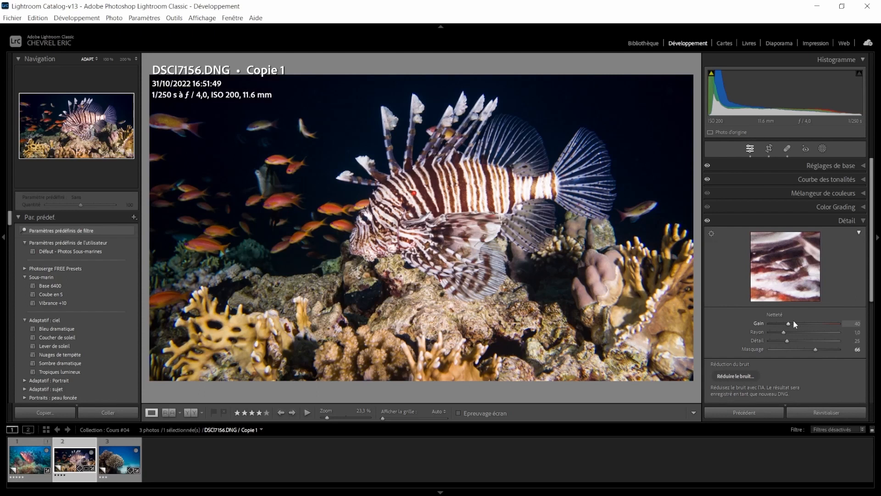
drag(789, 324, 801, 325)
- Centre the detail preview on the lionfish's eye and increase the sharpening amount (Gain) further
click(711, 234)
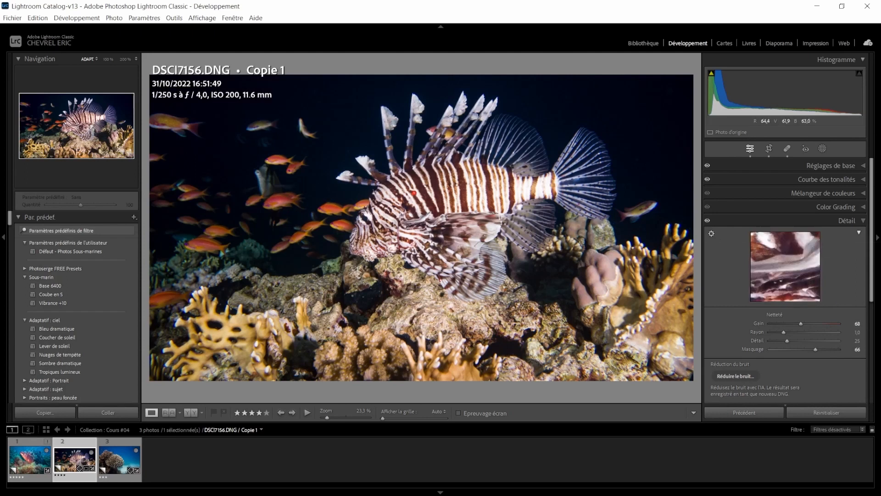
click(363, 218)
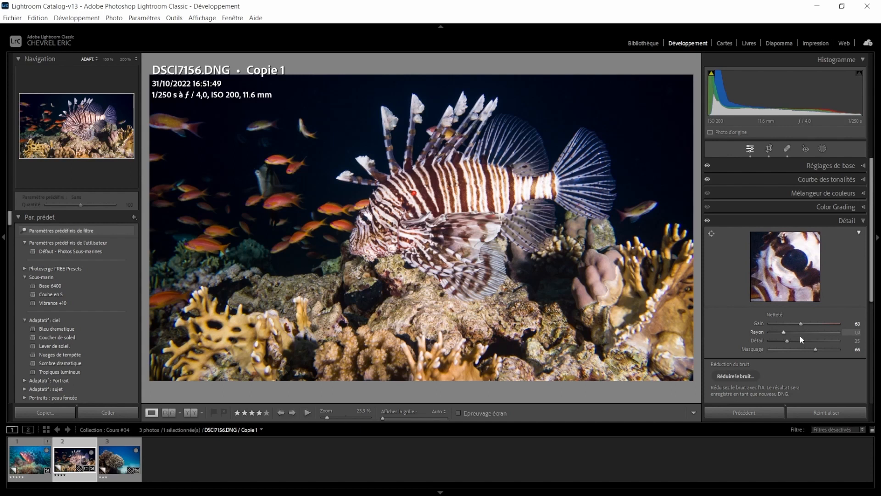
drag(801, 324, 808, 329)
click(848, 220)
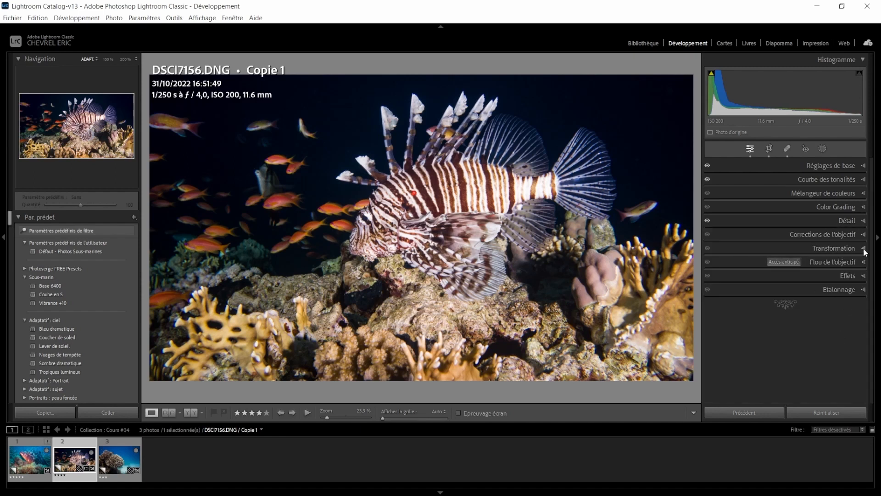
- Enable chromatic aberration removal (Supprimer l'aberration chromatique) in the lens corrections of the lionfish photo
click(862, 275)
click(862, 276)
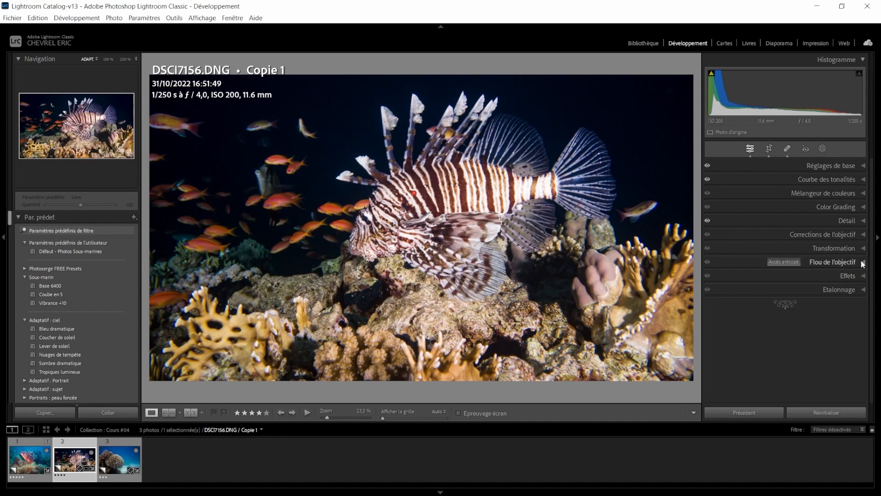
click(863, 235)
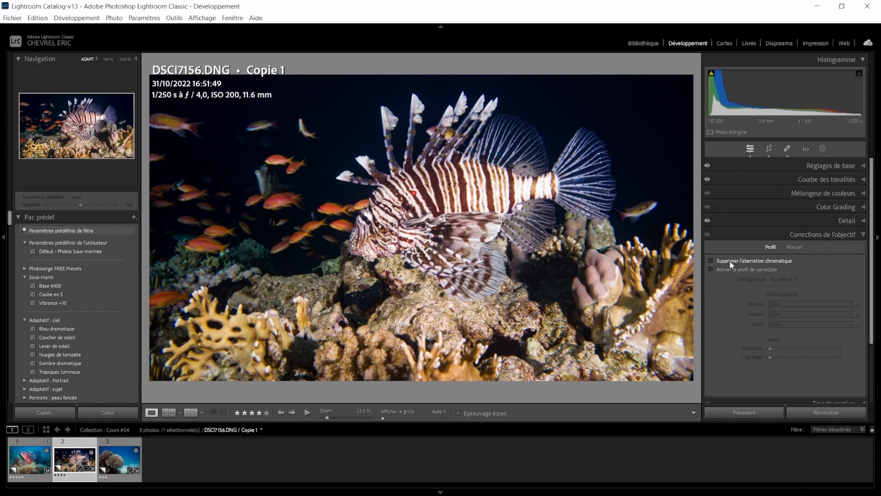
click(745, 263)
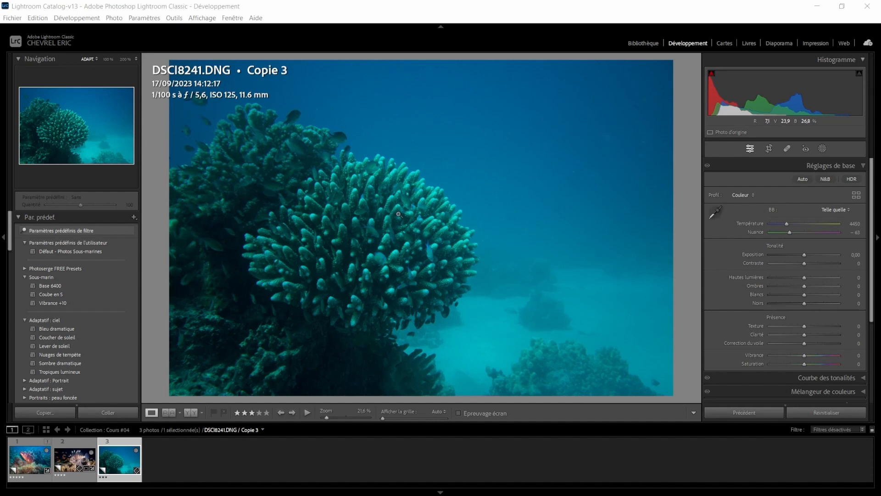
- Crop the coral photo to a 4 x 3 ratio, keeping its left edge and cutting off the open water on the right
click(853, 224)
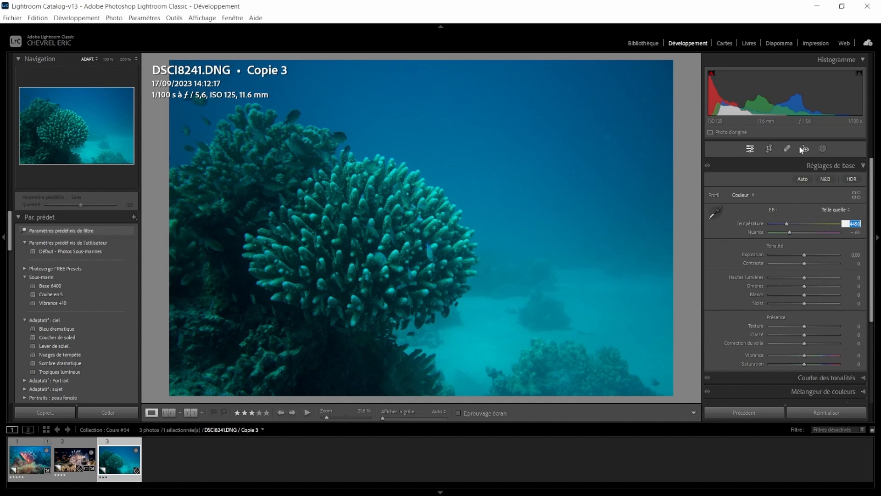
click(770, 149)
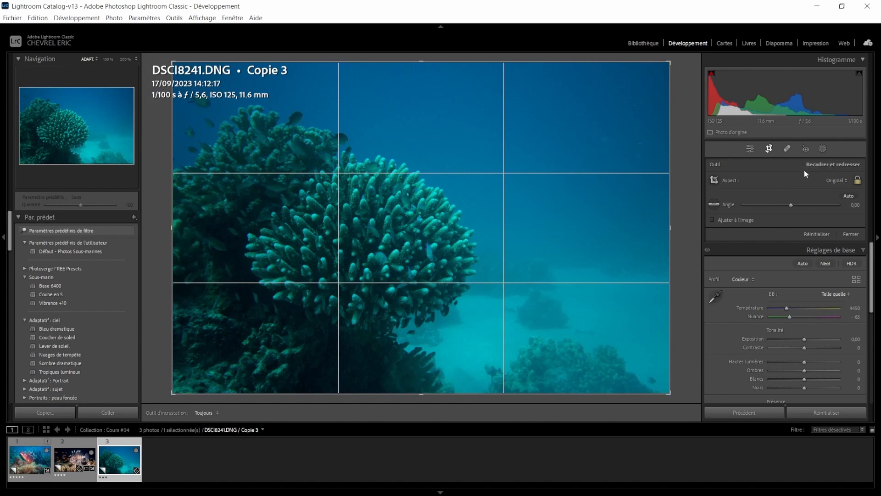
click(831, 180)
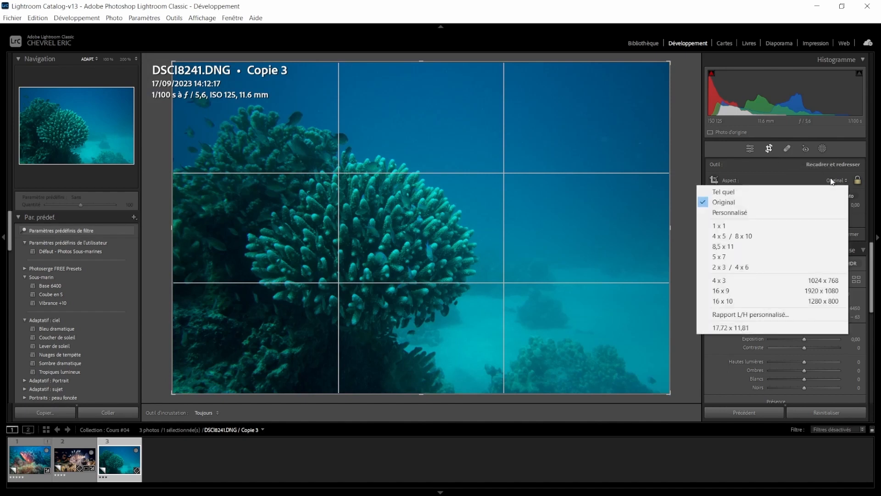
click(732, 266)
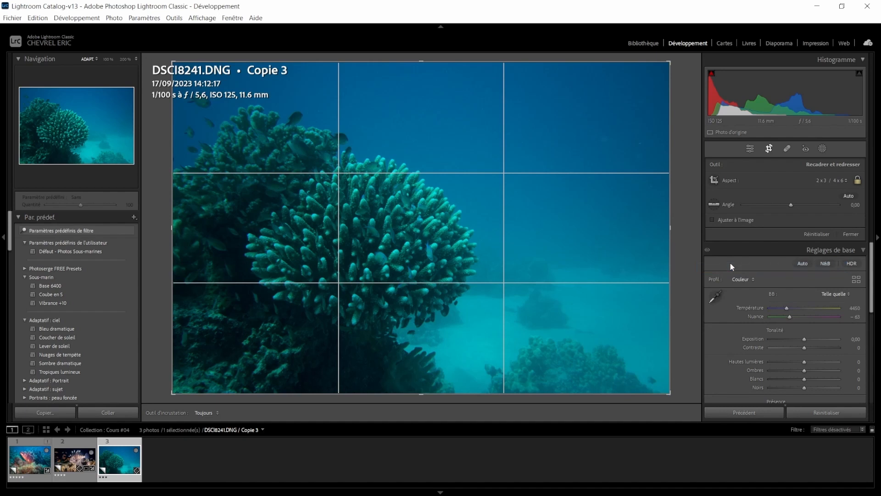
click(814, 180)
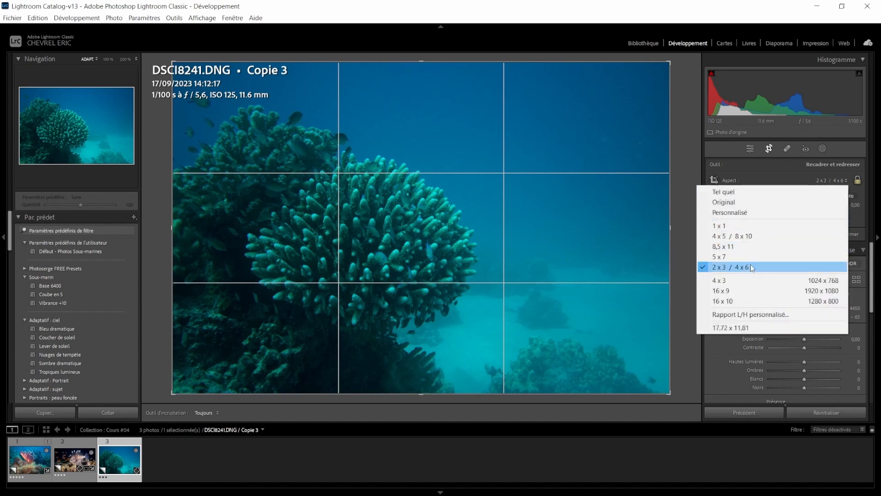
click(742, 277)
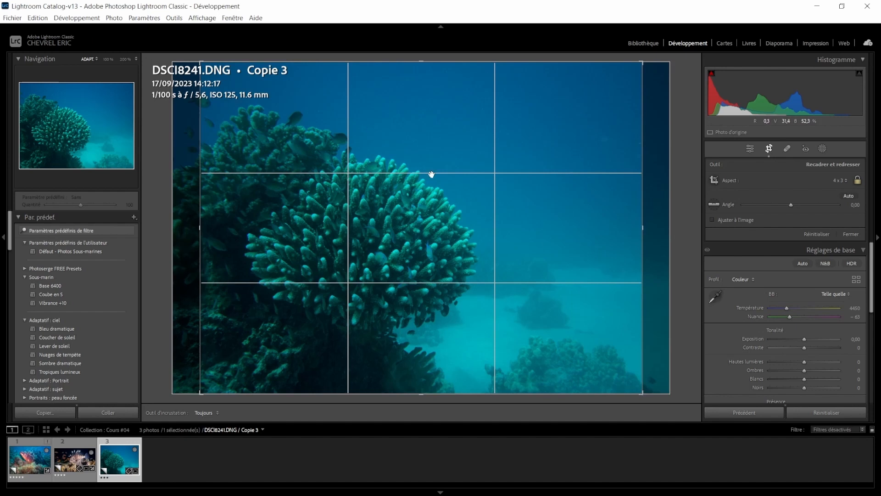
drag(421, 320, 473, 321)
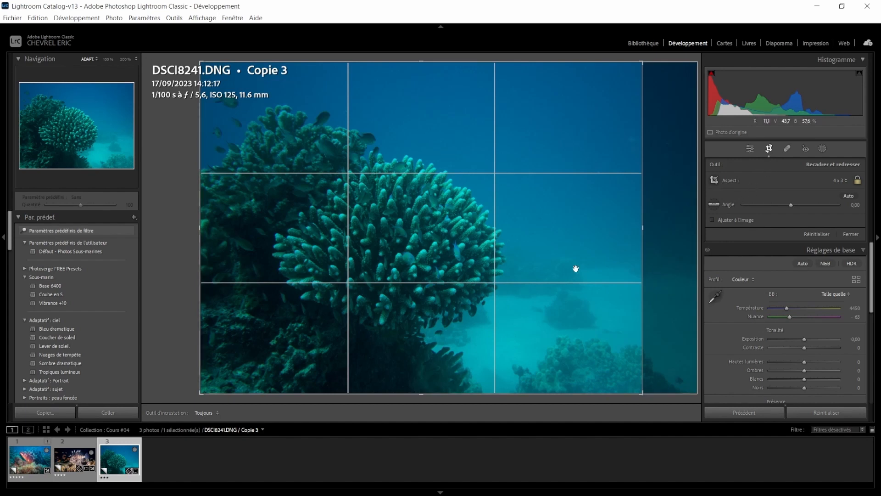
click(750, 148)
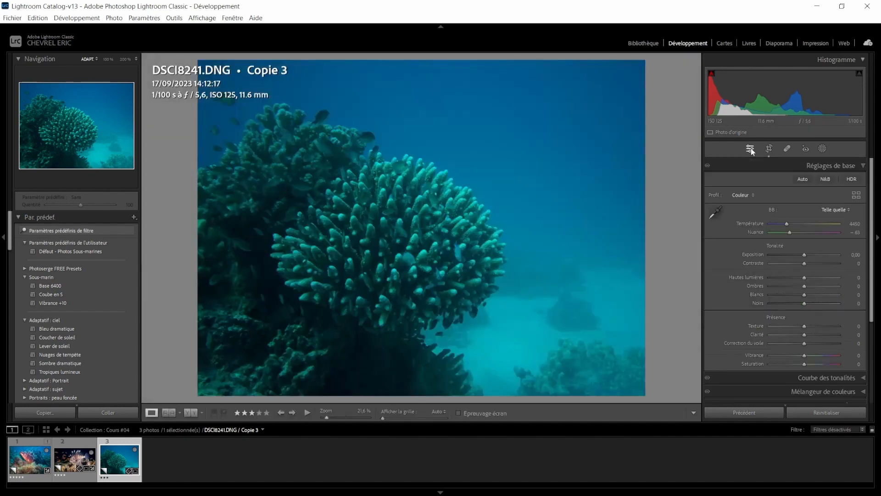
- Set the coral photo's white balance to a temperature of 6400 and a tint (Nuance) of 0
click(855, 224)
text(6400)
key(Return)
click(851, 233)
text(0)
key(Return)
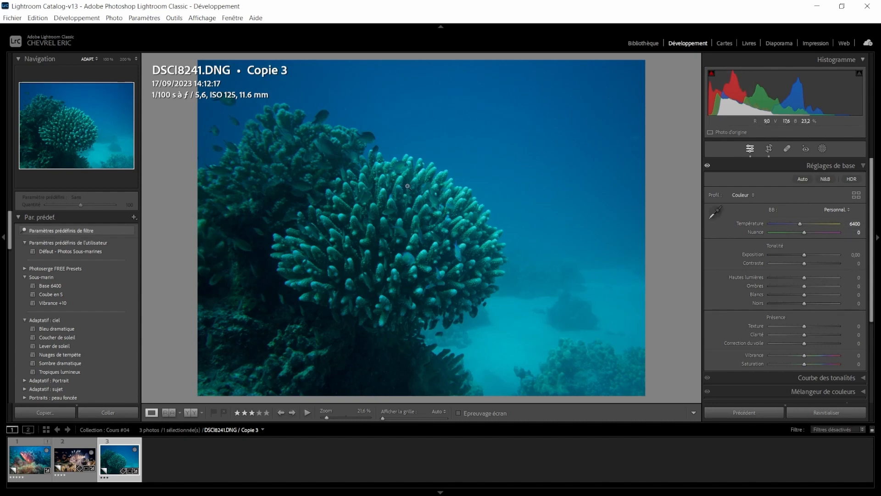
- Neutralise the white balance by sampling the coral, and fine-tune the temperature to 15563 and the tint (Nuance) to +135
click(714, 215)
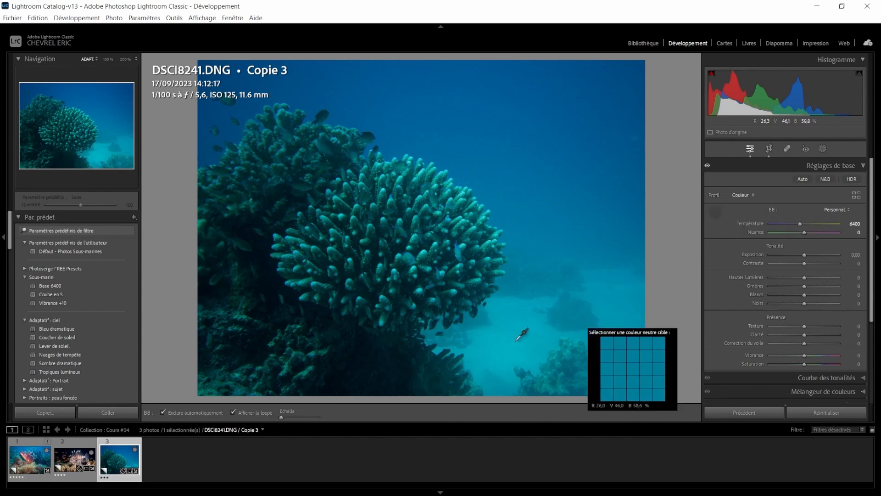
click(342, 214)
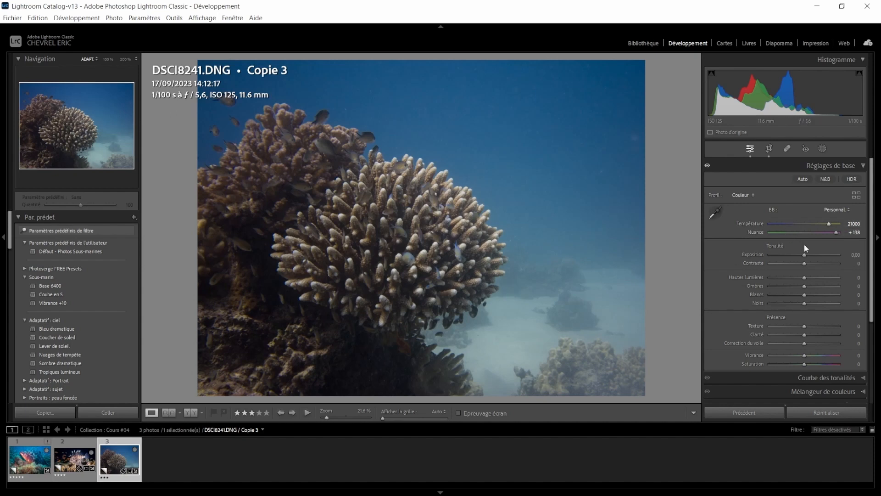
click(825, 222)
drag(825, 222, 825, 226)
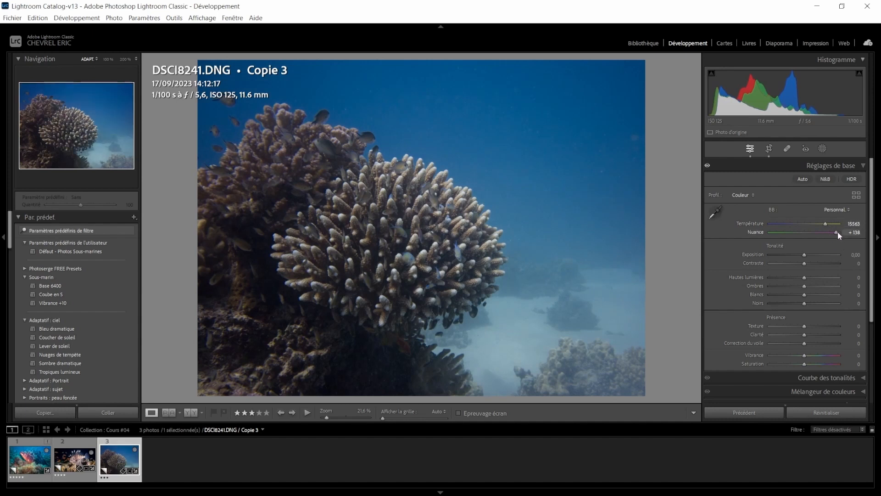
drag(836, 234, 833, 233)
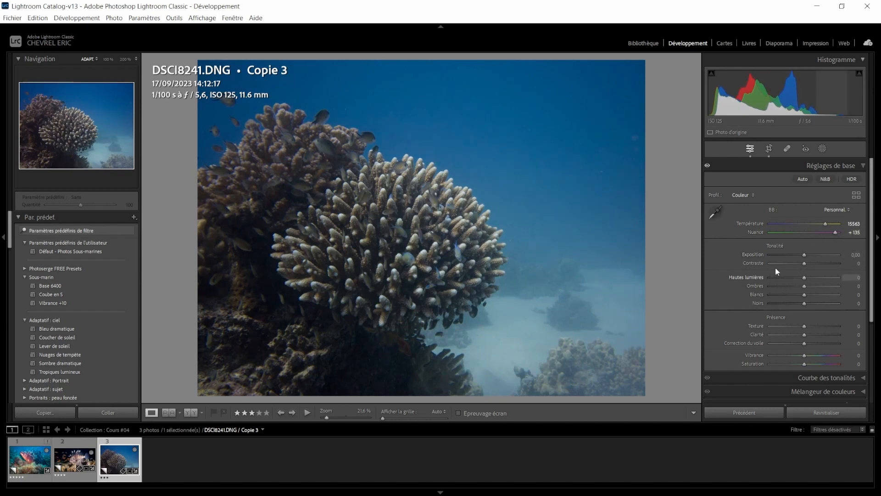
- Set the coral photo's exposure to +0,69 and its contrast to +44
drag(806, 255, 810, 255)
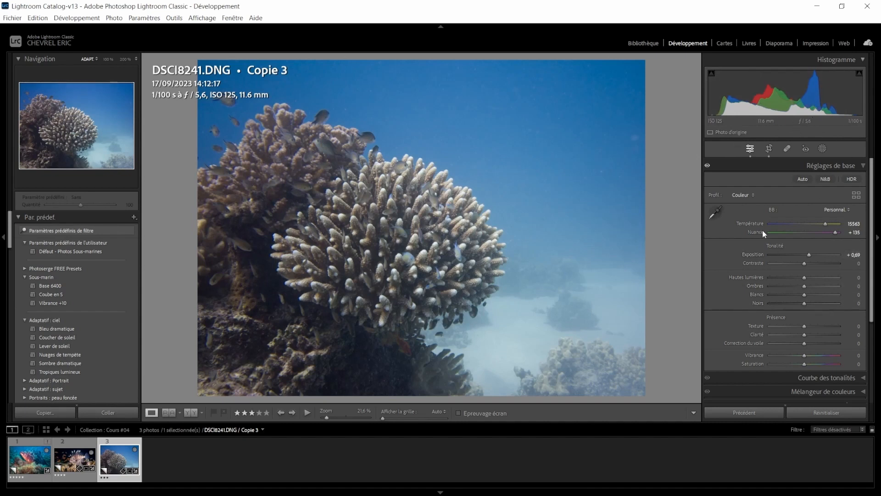
drag(805, 263, 820, 265)
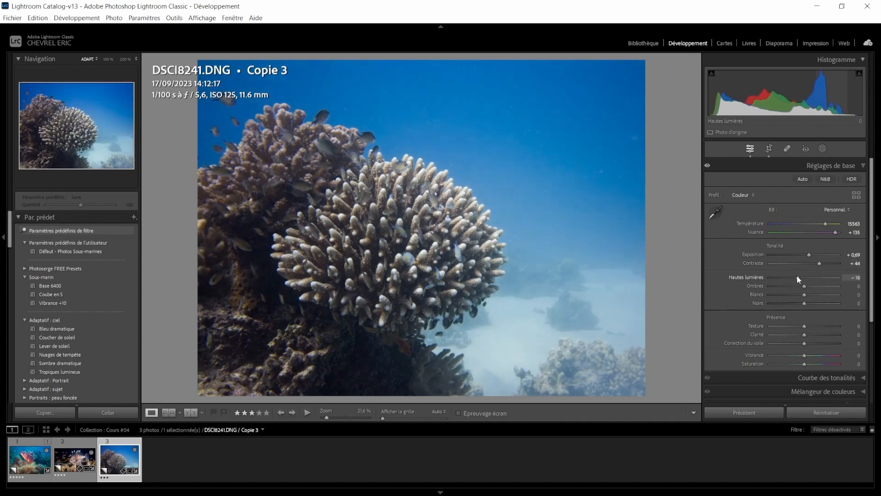
- Set the coral photo's highlights to −49, shadows to +31, whites to +21 and blacks to −39
drag(786, 276, 817, 277)
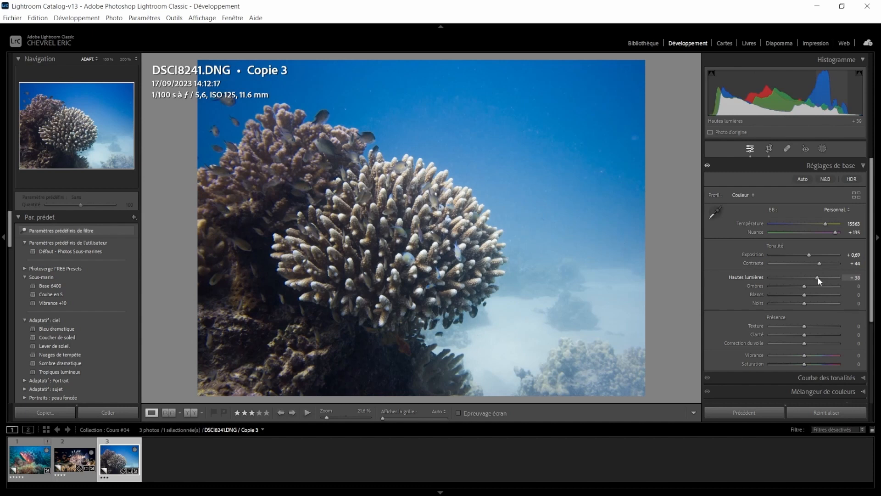
drag(796, 277, 789, 275)
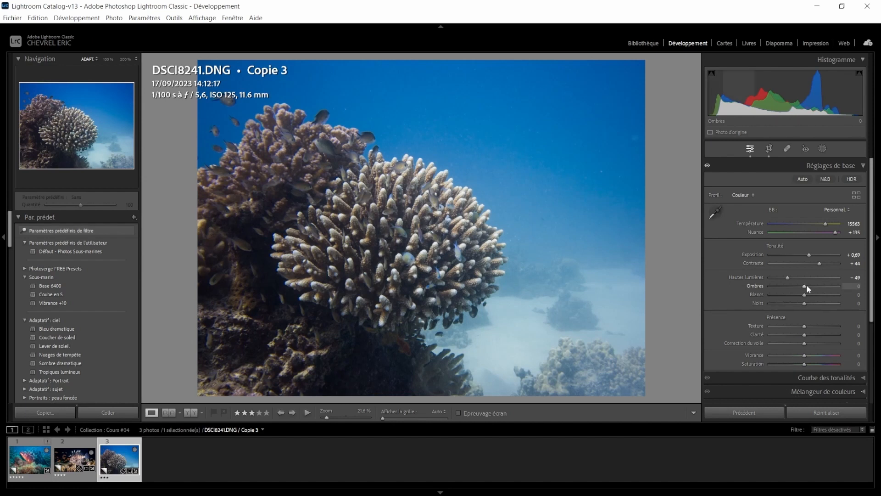
drag(798, 287, 803, 291)
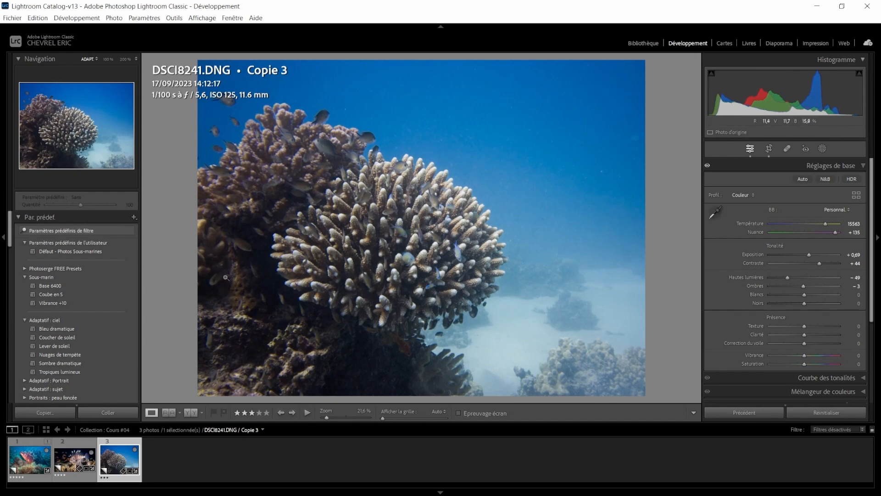
drag(803, 286, 816, 289)
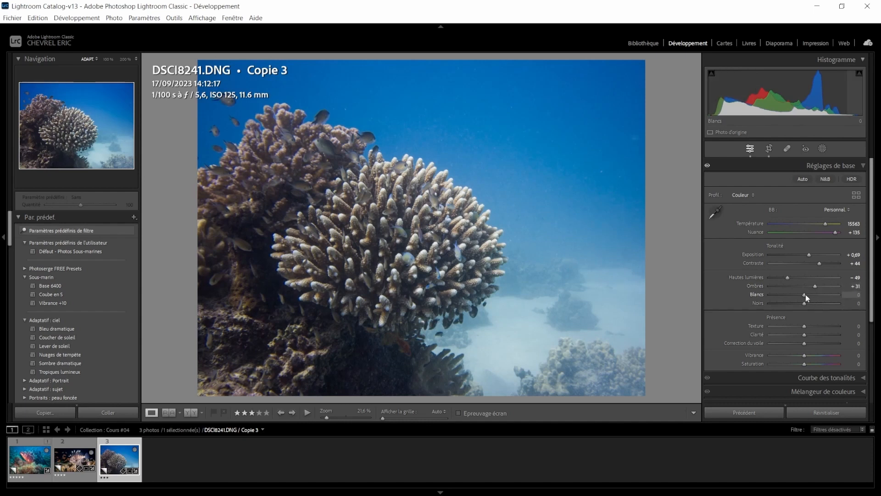
mouse_move(805, 293)
mouse_down()
mouse_move(821, 299)
mouse_move(791, 301)
mouse_up()
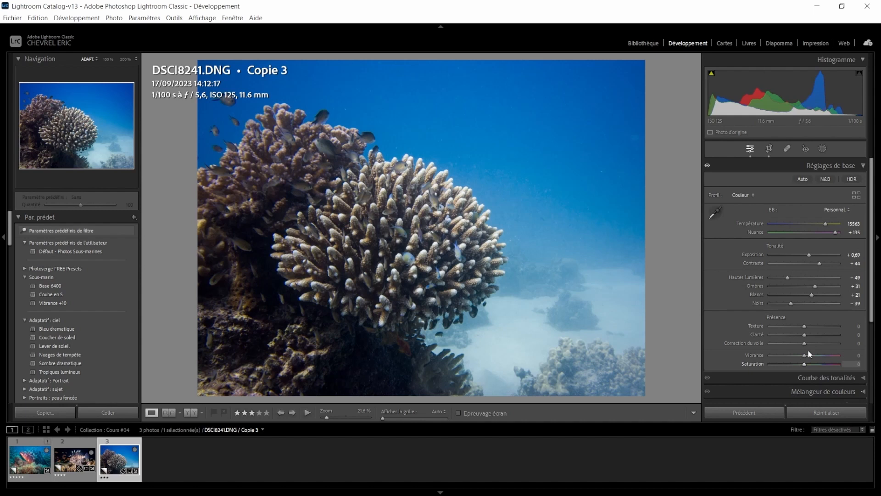
- Set the coral photo's clarity to +20 and its dehaze (Correction du voile) to +5
drag(804, 336, 811, 337)
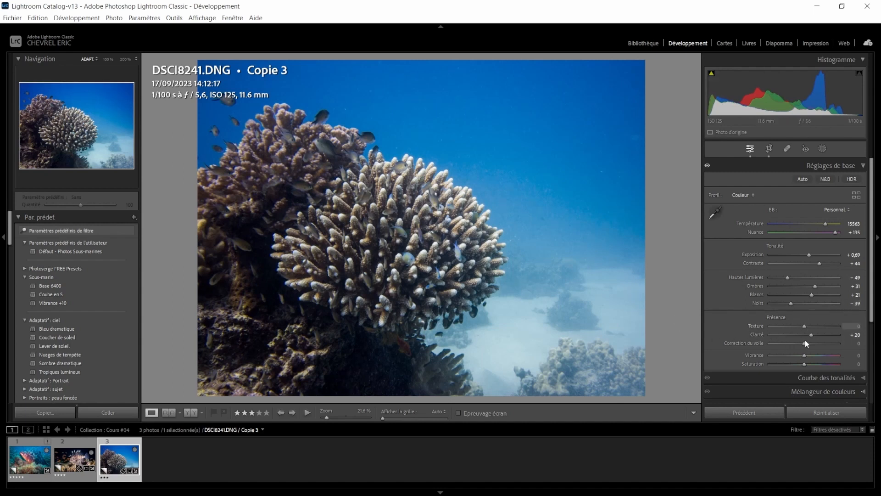
drag(804, 344, 808, 342)
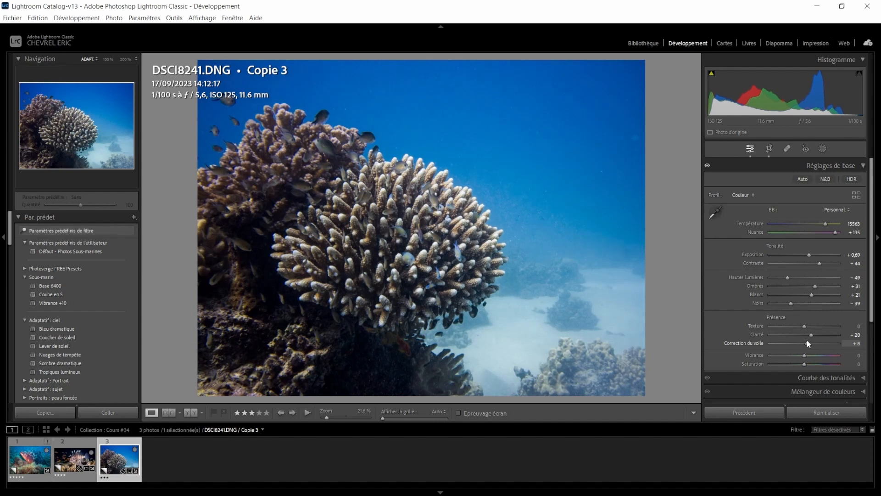
drag(807, 343, 805, 342)
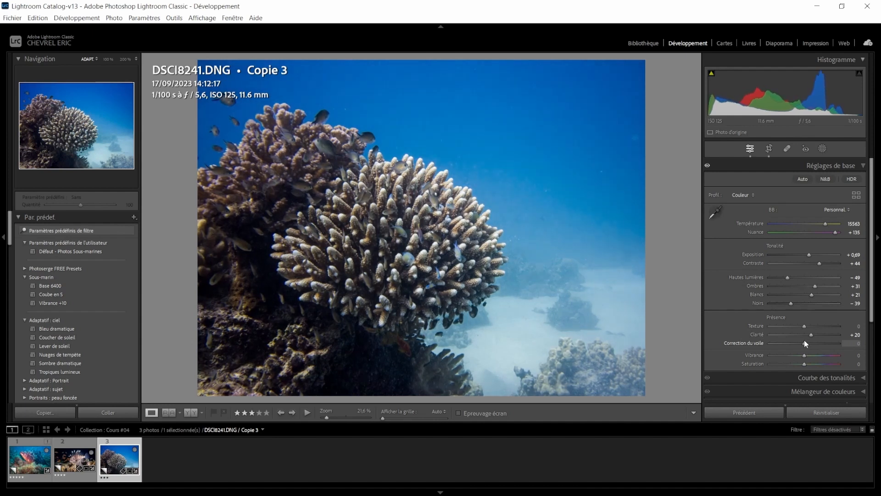
drag(805, 345, 808, 346)
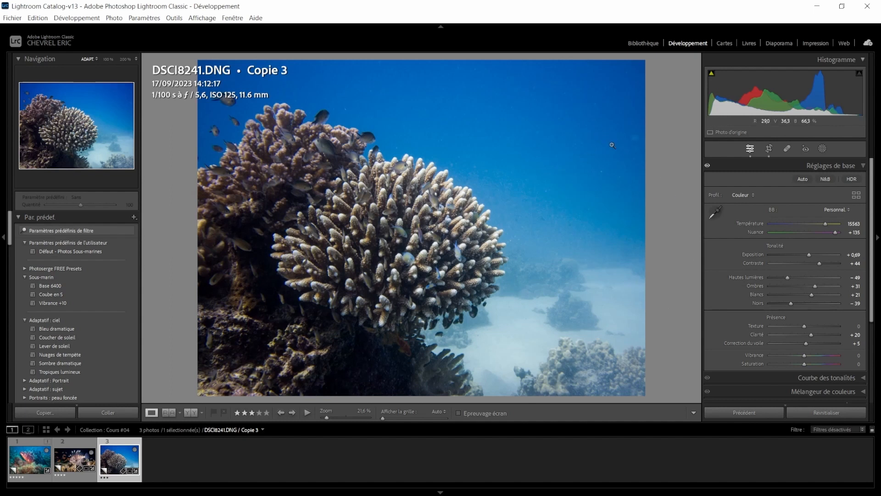
- Remove the pale blotch and three specks from the open water near the photo's right edge with the Remove tool
click(625, 140)
drag(624, 140, 519, 185)
click(786, 148)
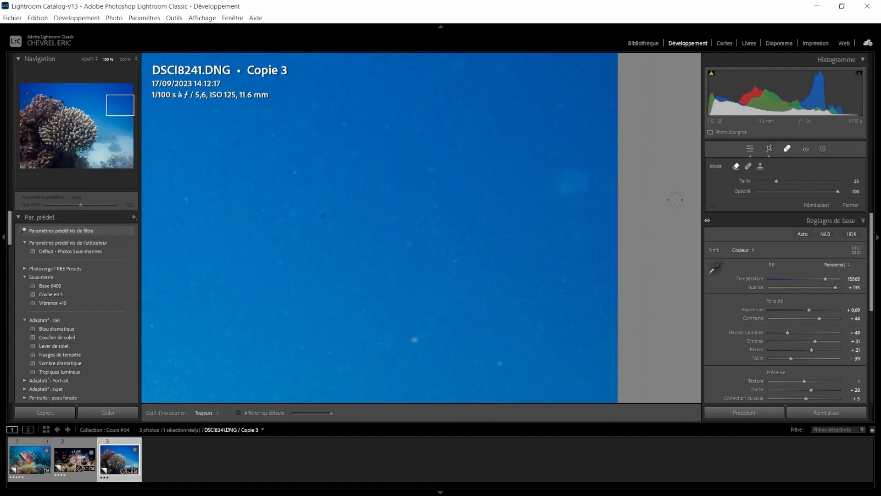
scroll(578, 181, up, 10)
click(570, 180)
drag(467, 346, 411, 340)
scroll(412, 341, down, 2)
click(411, 341)
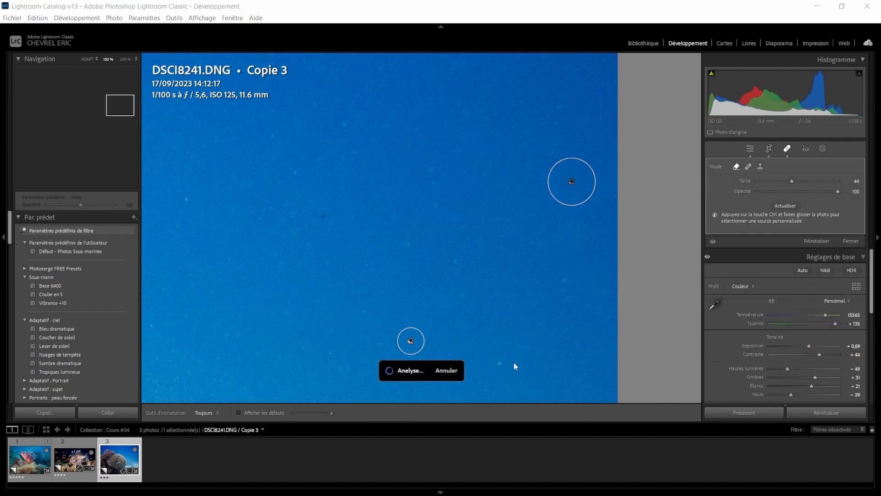
click(559, 279)
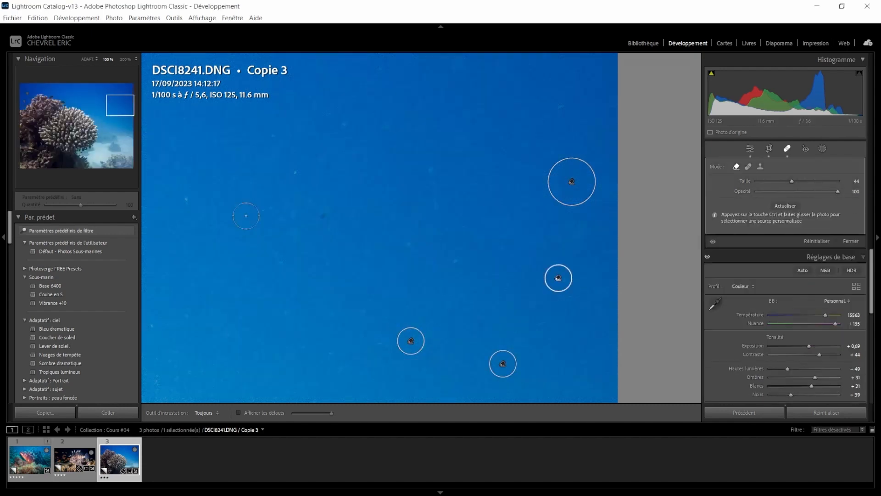
- Remove the specks scattered through the blue water near the middle of the photo's upper edge
click(96, 130)
key(z)
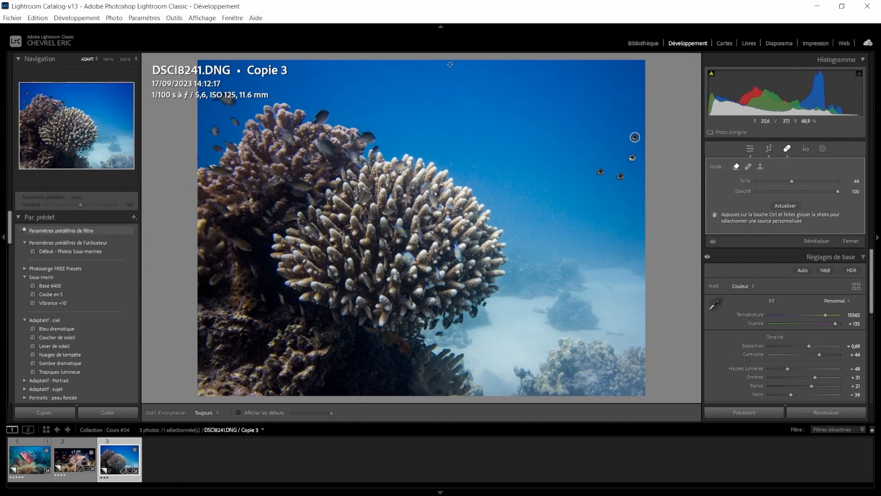
click(98, 90)
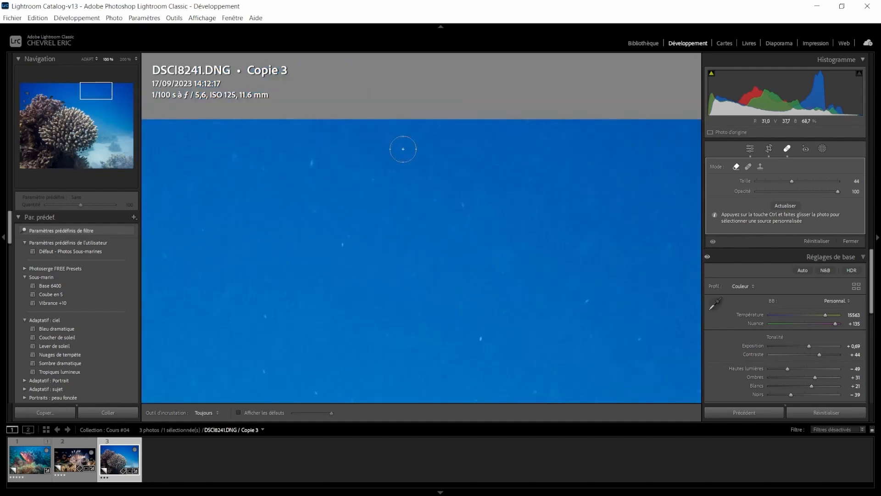
click(311, 160)
click(458, 202)
click(484, 339)
click(341, 238)
click(268, 369)
click(229, 152)
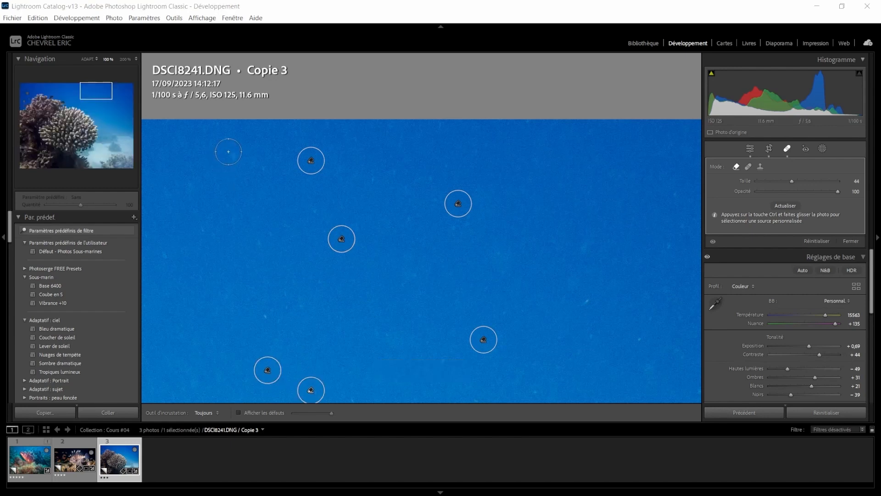
click(110, 112)
click(109, 112)
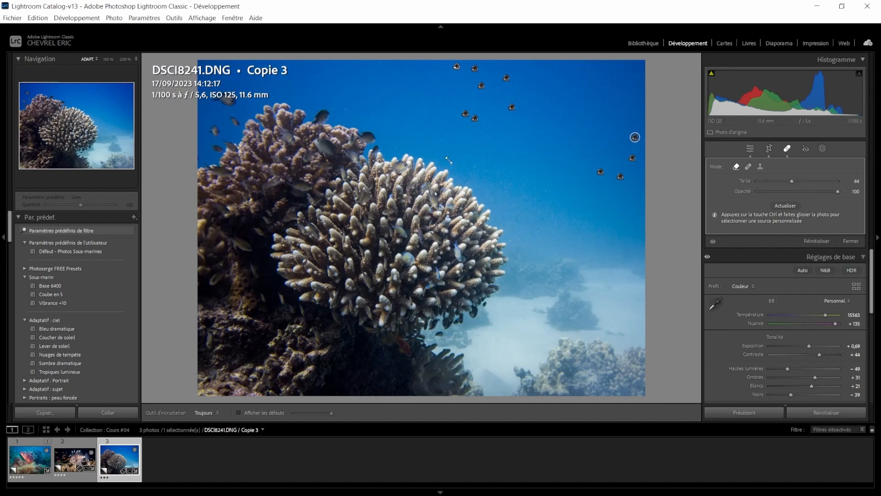
key(ctrl+z)
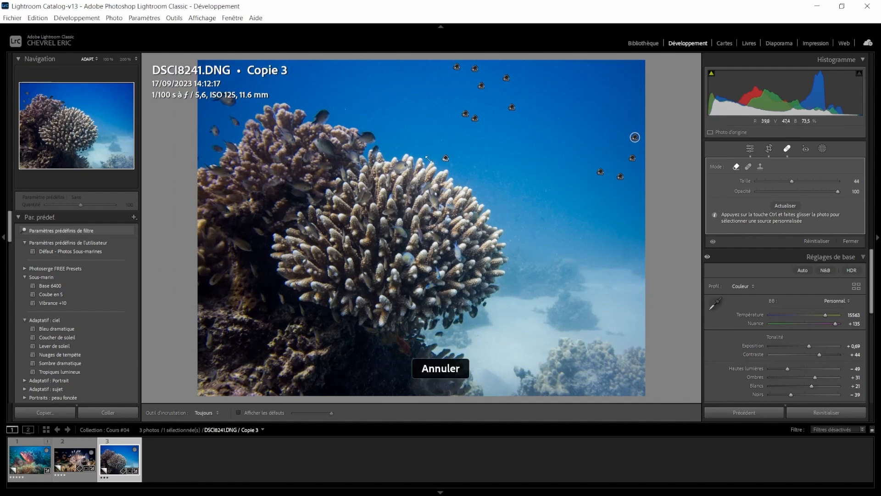
- Remove three specks from the water just above the large coral, using a brush size of 71 for the bigger ones
click(98, 115)
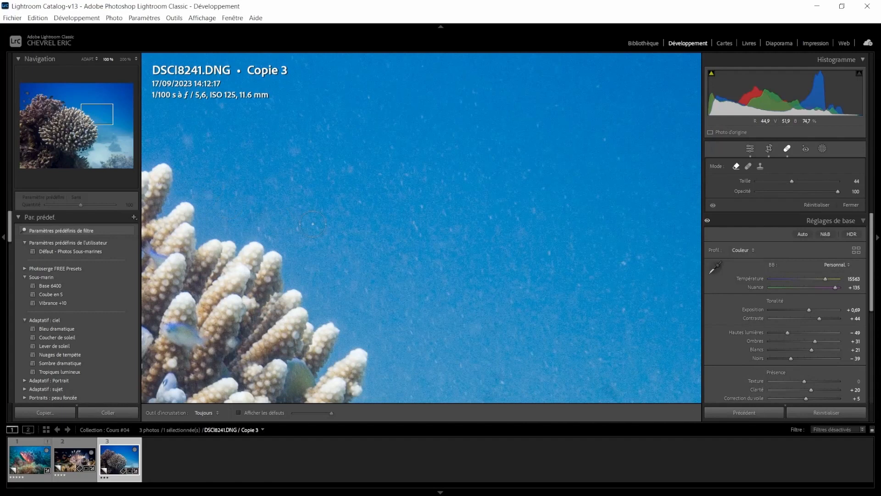
mouse_move(299, 174)
mouse_down()
mouse_move(509, 348)
mouse_move(528, 394)
mouse_move(582, 273)
mouse_up()
click(221, 160)
scroll(221, 160, up, 4)
scroll(478, 236, up, 1)
click(478, 237)
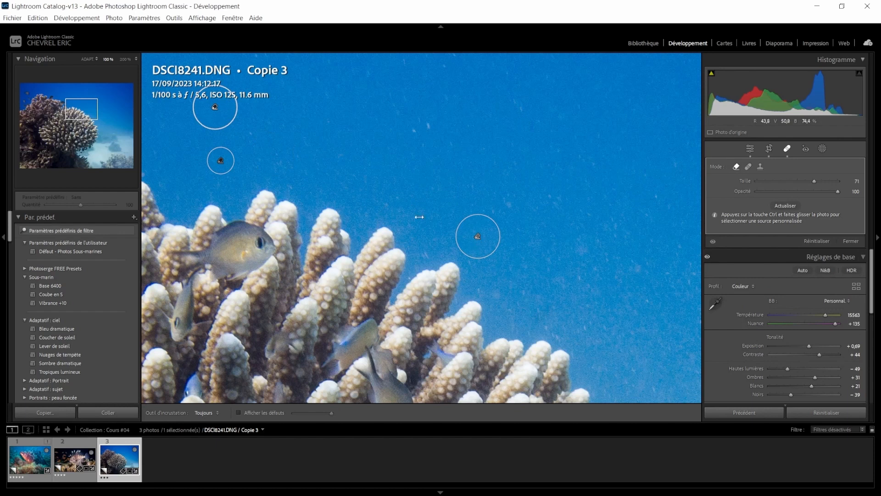
double_click(114, 134)
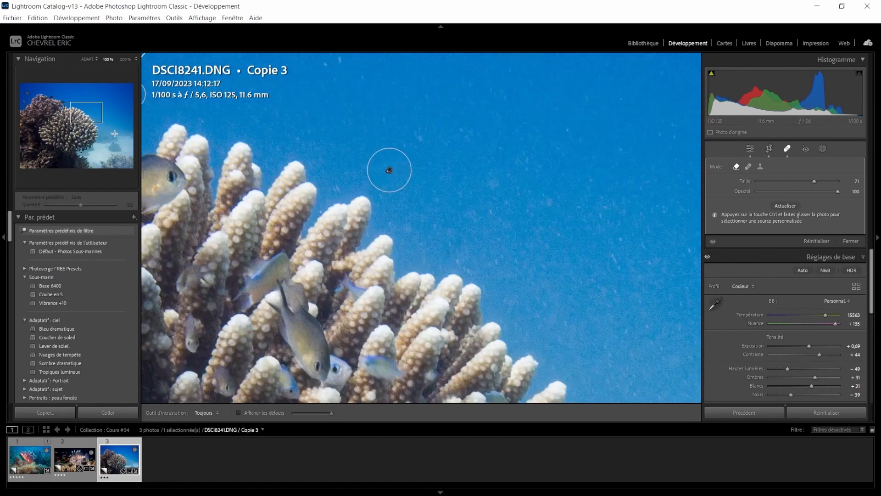
click(750, 149)
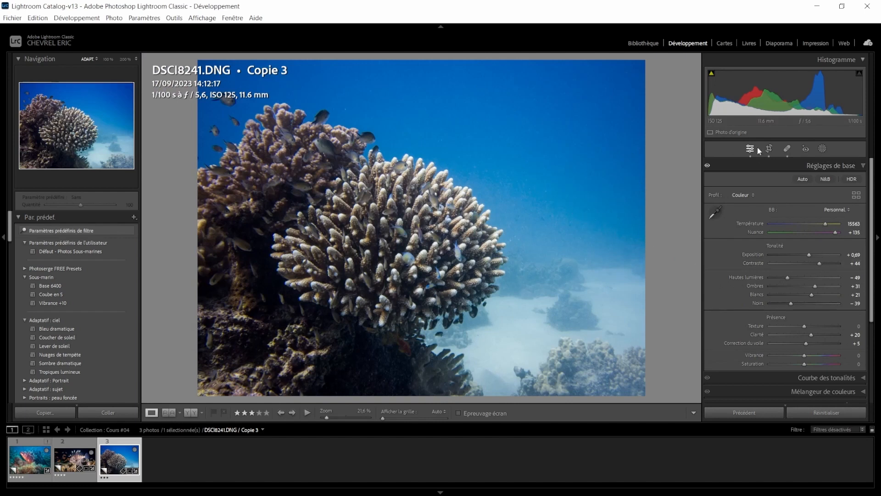
- Remove the remaining specks in the water beside the large coral and above the coral behind it
click(787, 148)
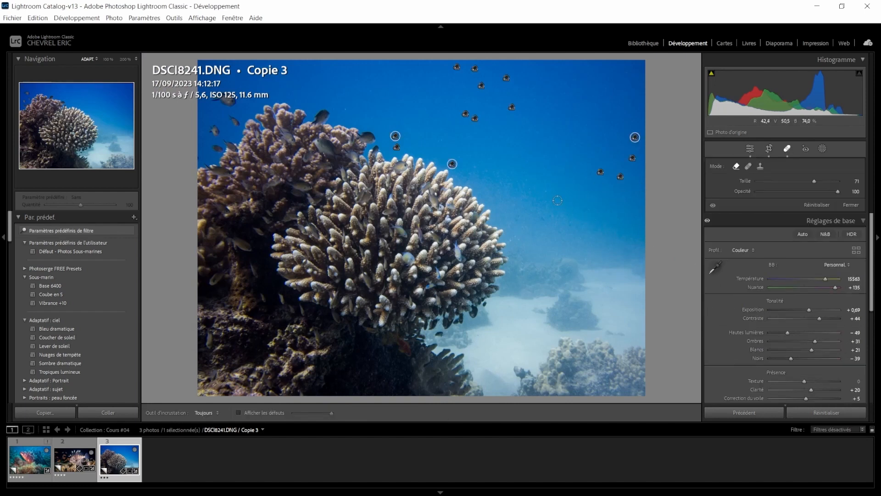
click(545, 192)
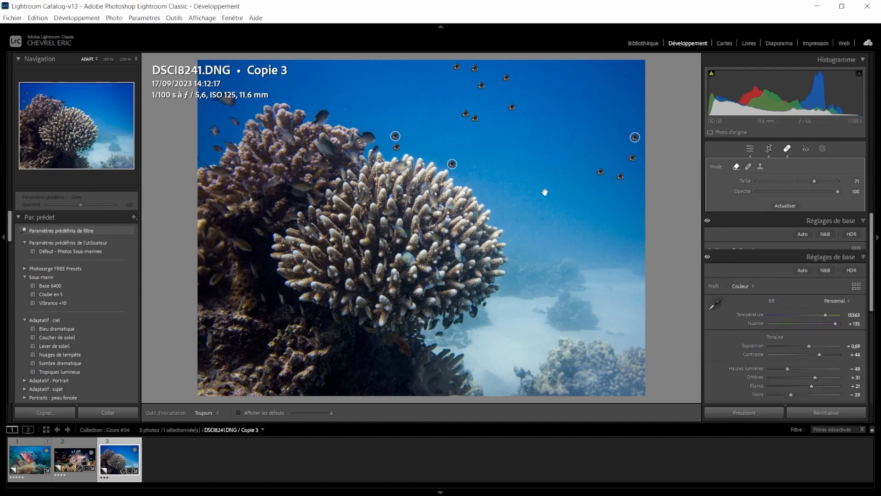
click(342, 107)
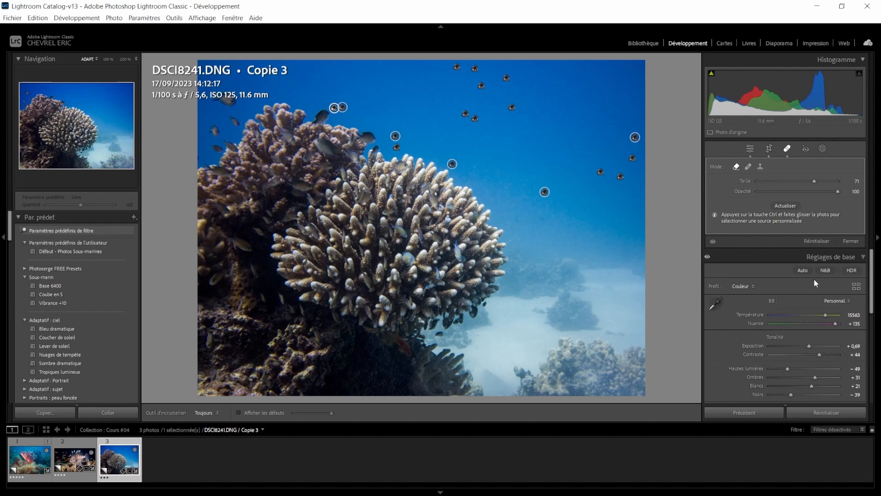
- Set the coral photo's vibrance to +29
click(751, 151)
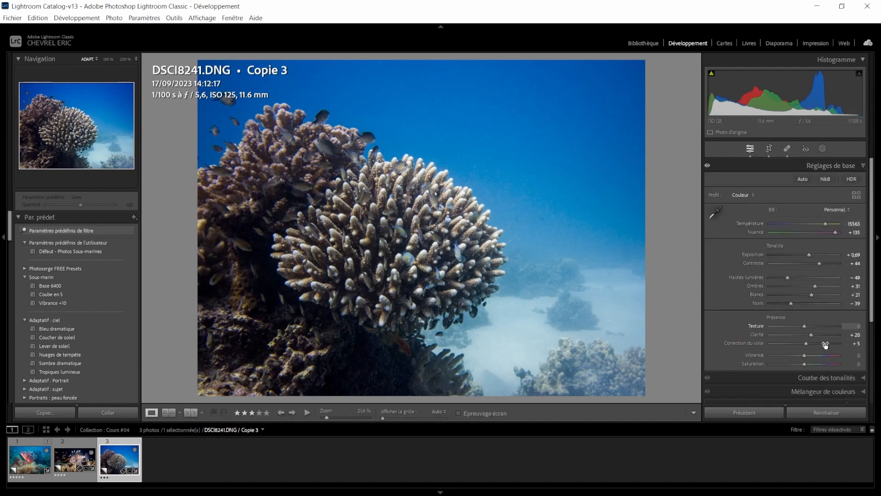
drag(807, 354, 815, 353)
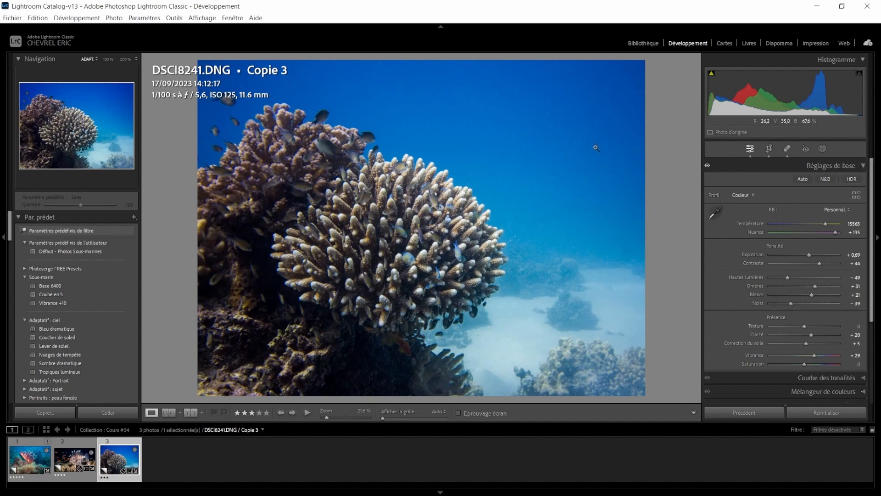
- Add a linear gradient mask over the open water, fading diagonally from the photo's upper right toward the large coral
click(823, 148)
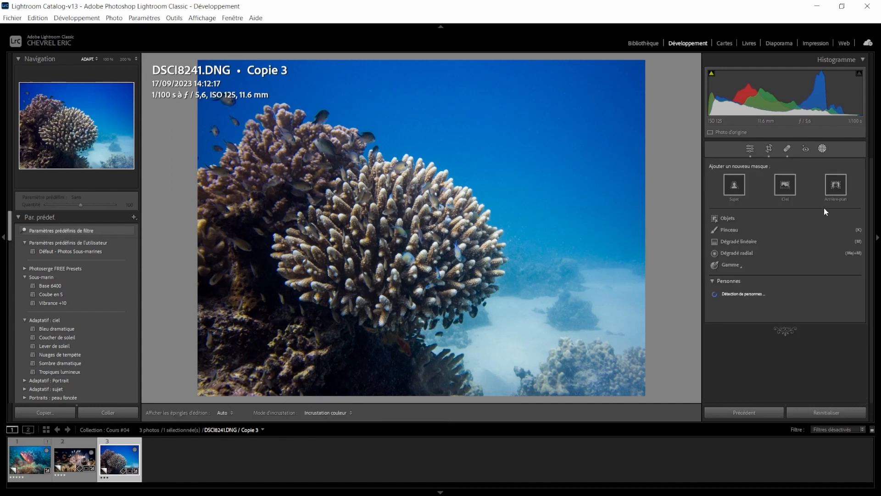
click(741, 242)
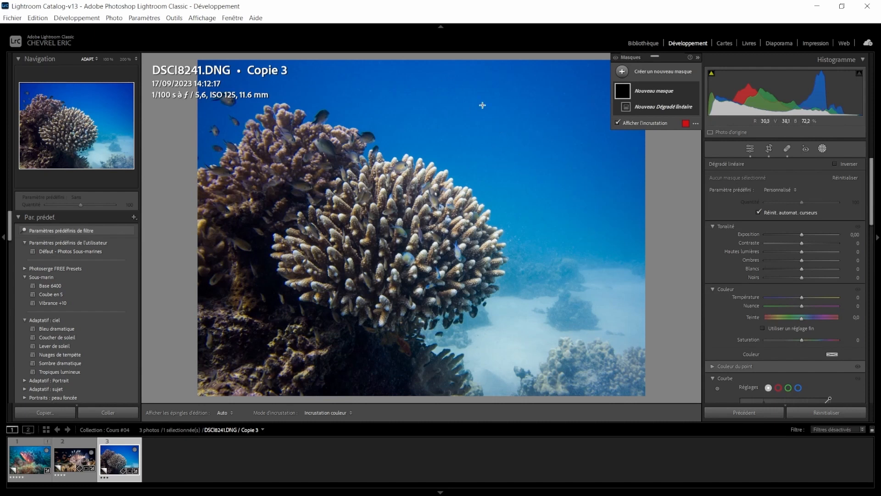
drag(556, 110, 479, 250)
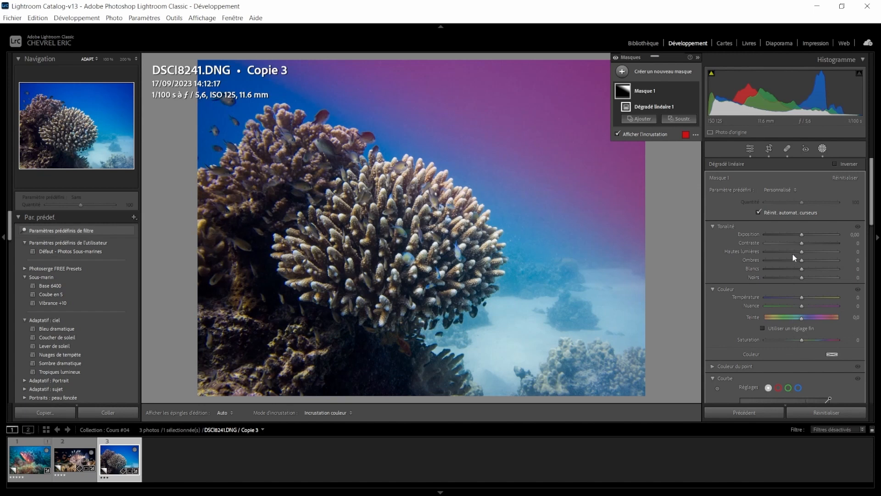
- Set the whites of the linear gradient mask to −15
scroll(792, 237, down, 1)
scroll(792, 237, up, 1)
drag(799, 270, 797, 271)
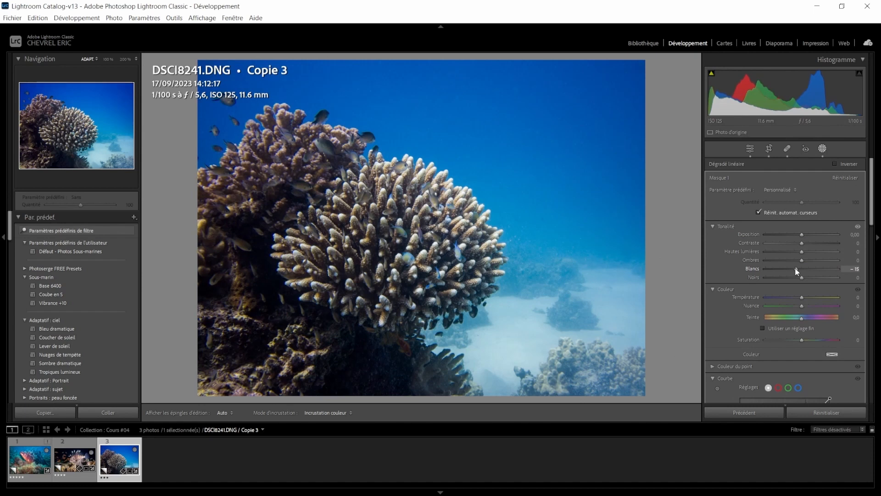
- Collapse the mask's curve settings and set the gradient mask's clarity to −95
scroll(801, 333, down, 4)
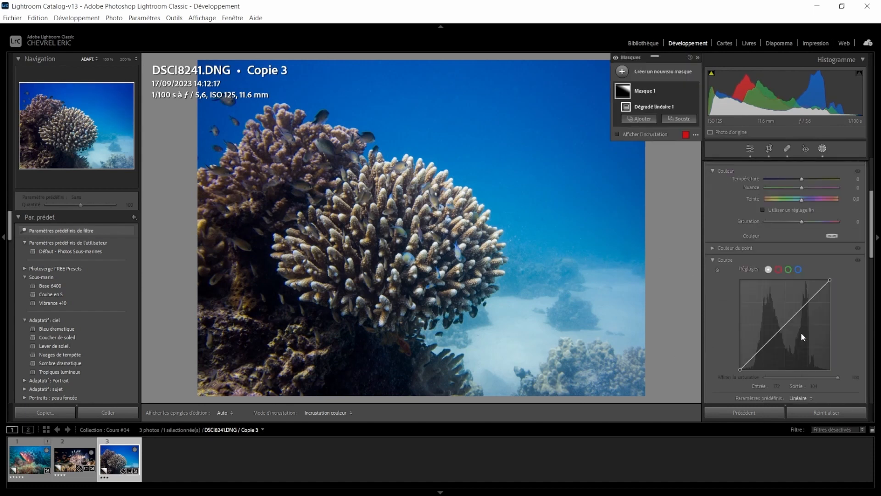
scroll(801, 335, up, 4)
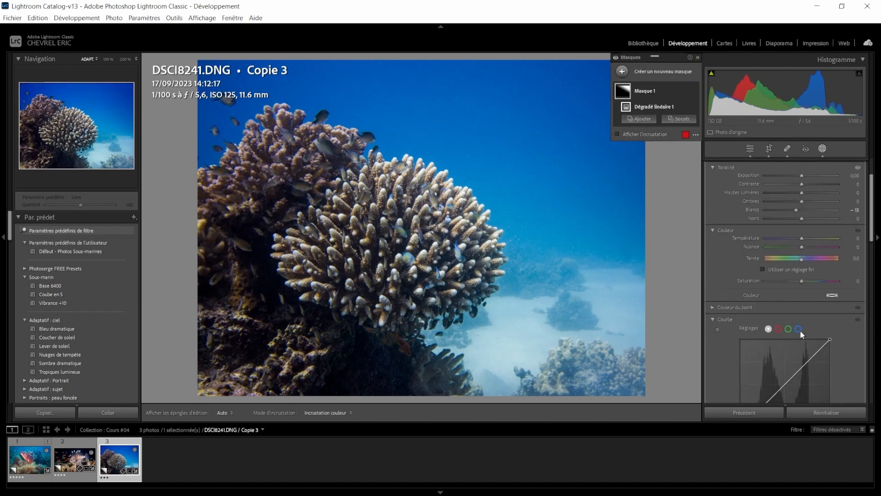
click(713, 320)
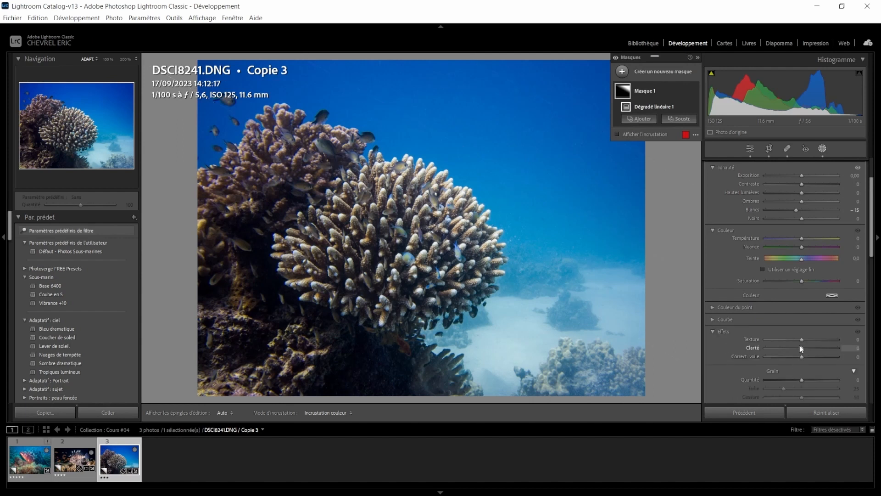
drag(802, 348, 765, 348)
- Set the gradient mask's sharpness (Netteté) to −100 and its noise reduction (Bruit) to 100
scroll(813, 354, down, 2)
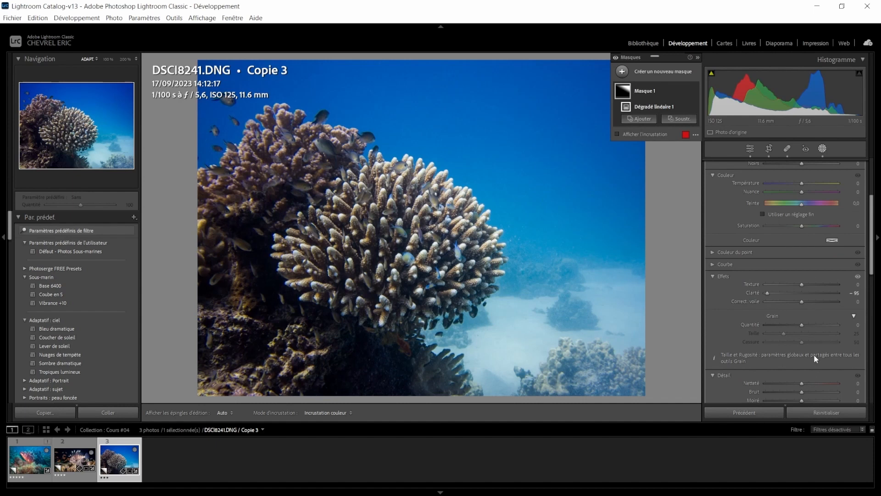
scroll(814, 355, down, 2)
drag(800, 328, 847, 337)
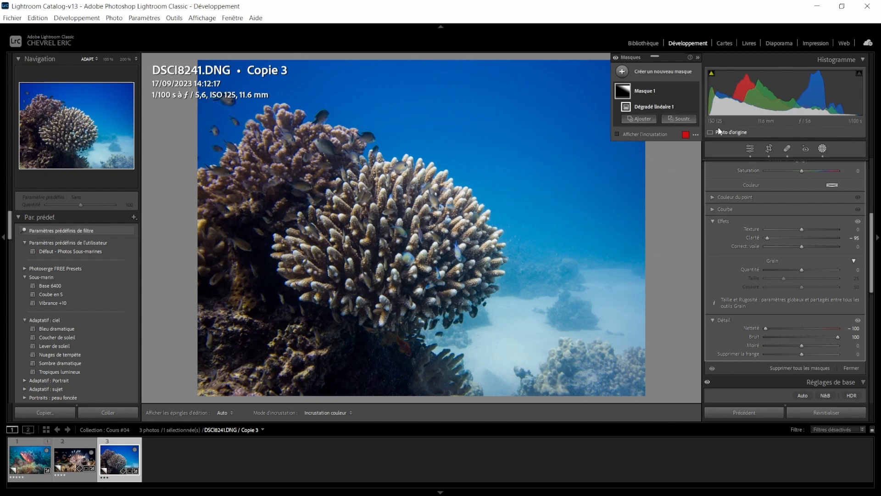
- Compare the photo with and without the effect of the linear gradient mask
click(693, 92)
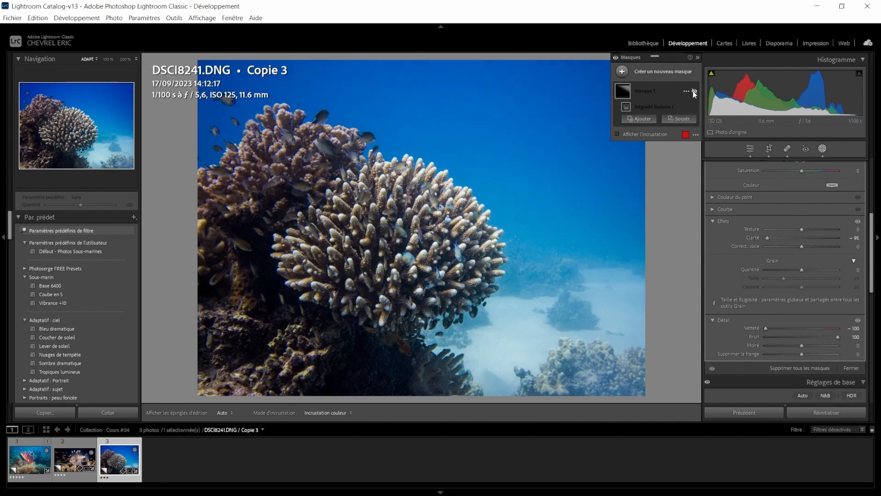
click(693, 92)
click(694, 92)
click(694, 91)
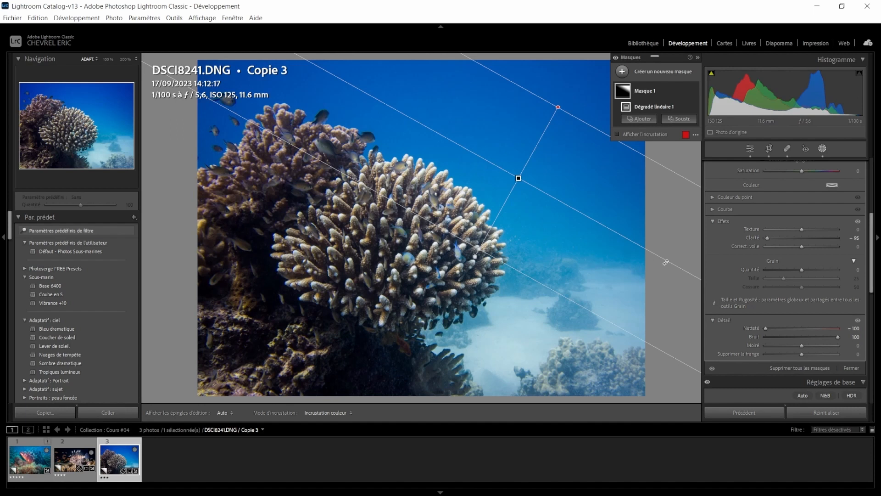
- Extend the gradient's fade slightly toward the large coral, brush the remaining blue water into the mask with Pinceau, and leave masking
drag(474, 257, 490, 268)
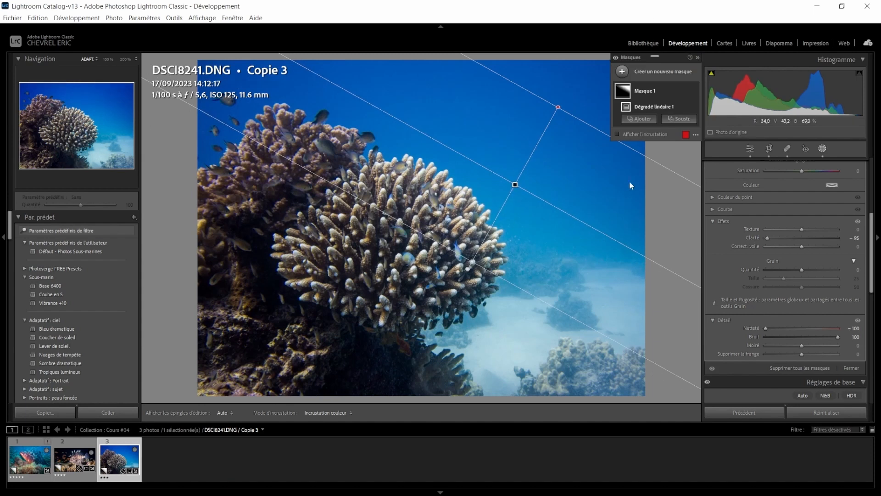
click(641, 118)
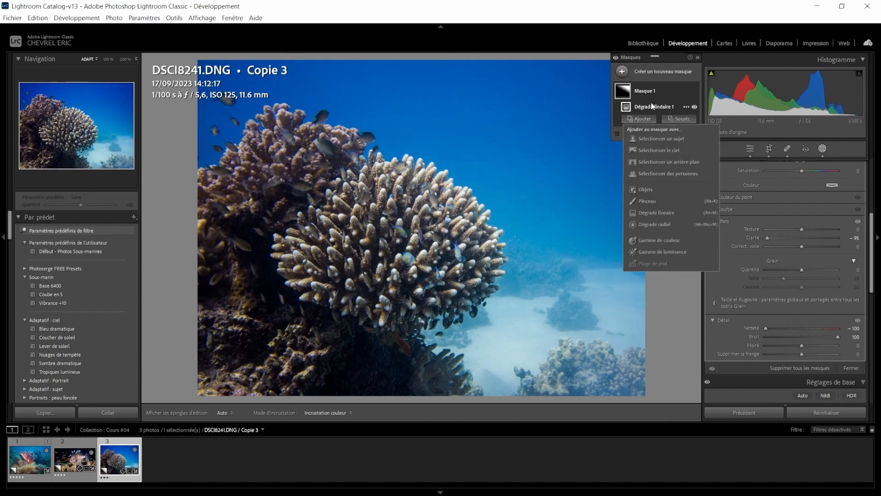
click(642, 202)
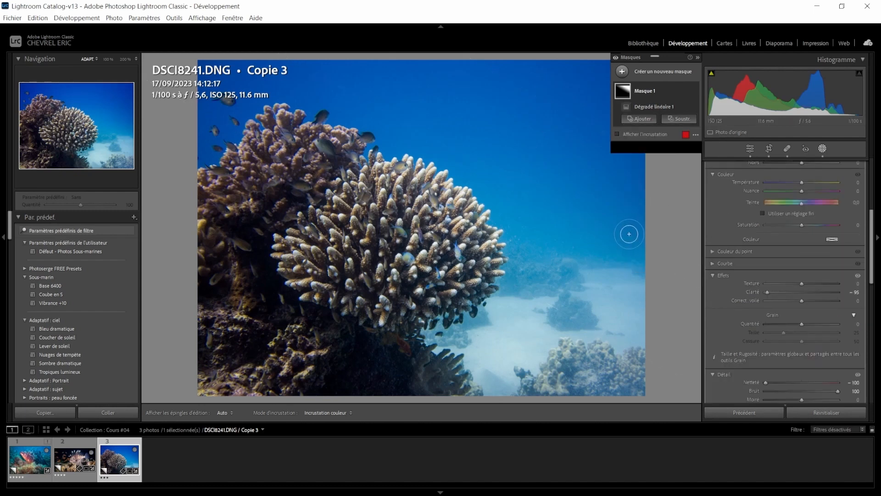
key(h)
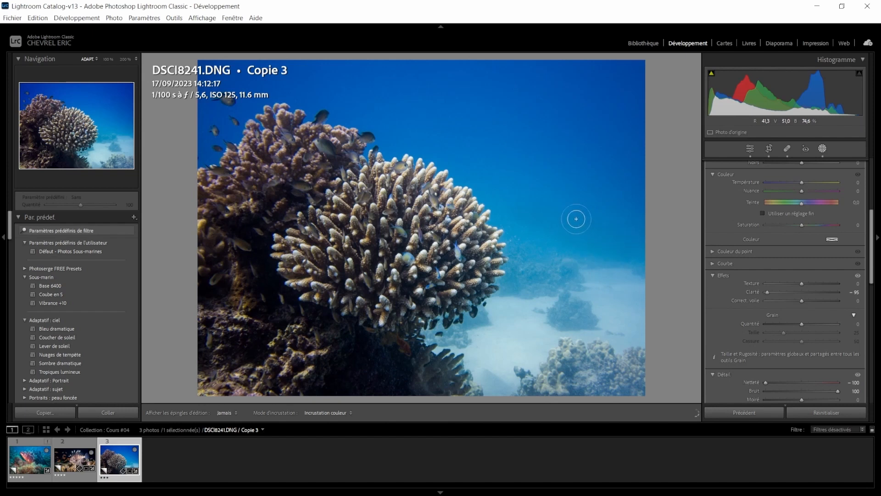
key(h)
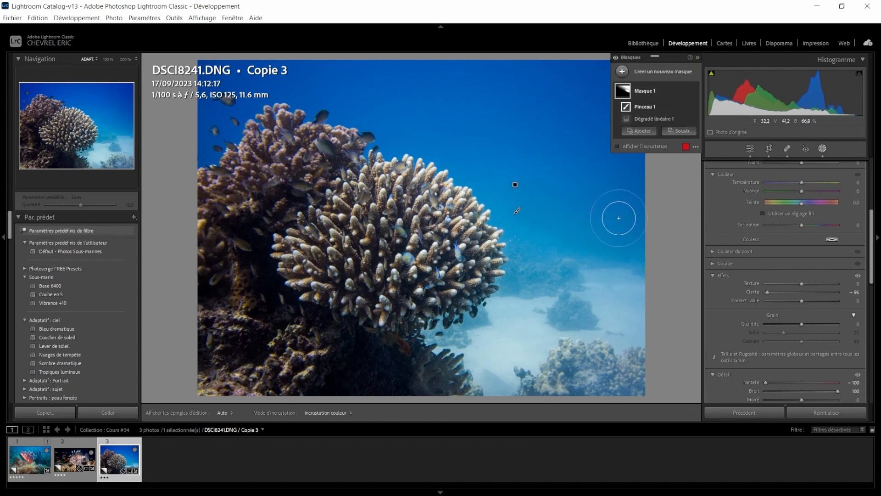
key(h)
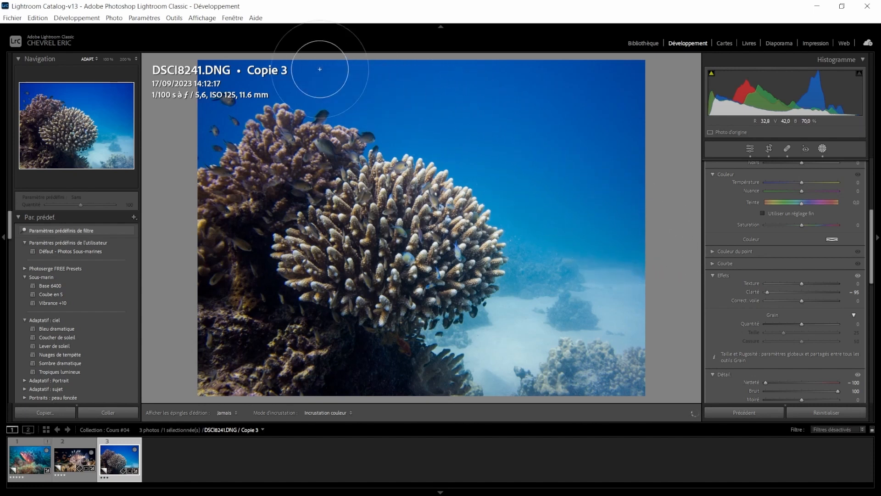
key(h)
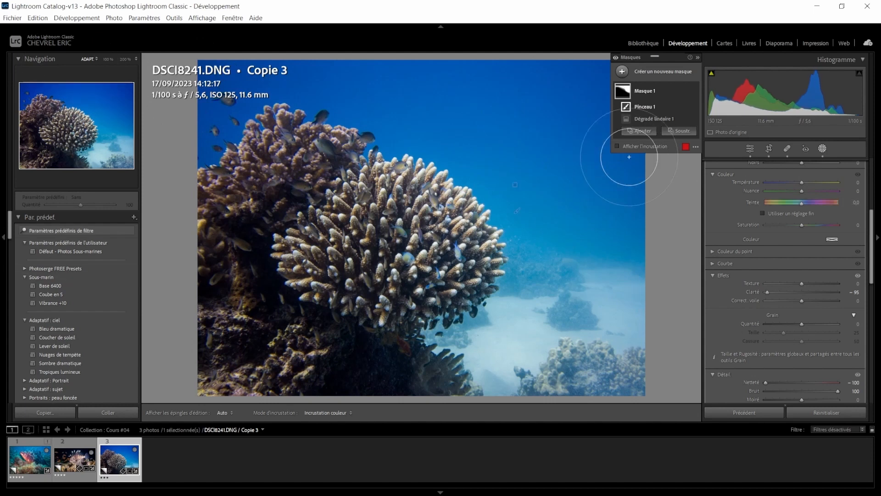
click(752, 150)
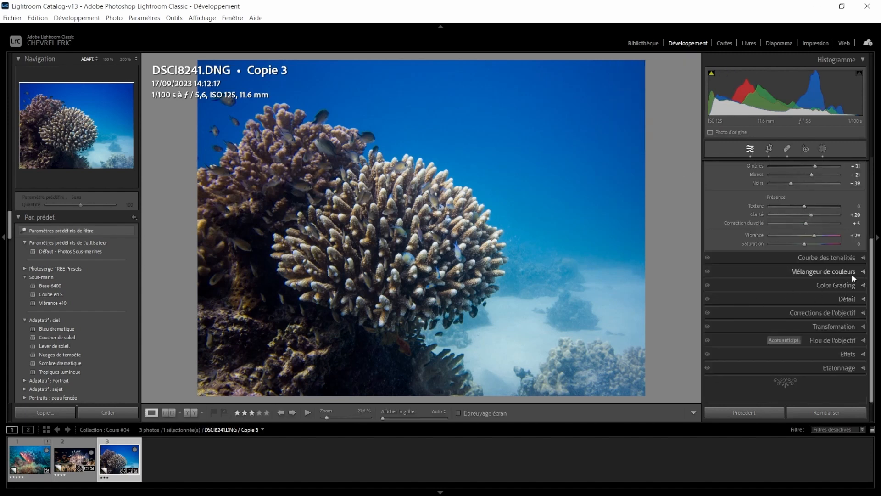
- Shape a gentle S-shaped tone curve with points at input 126/output 126, input 183/output 196 and input 79/output 75
click(862, 258)
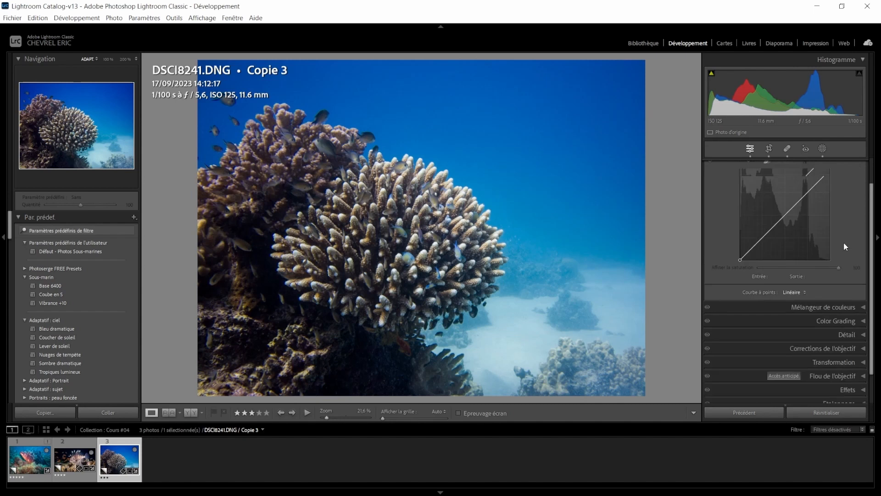
click(783, 233)
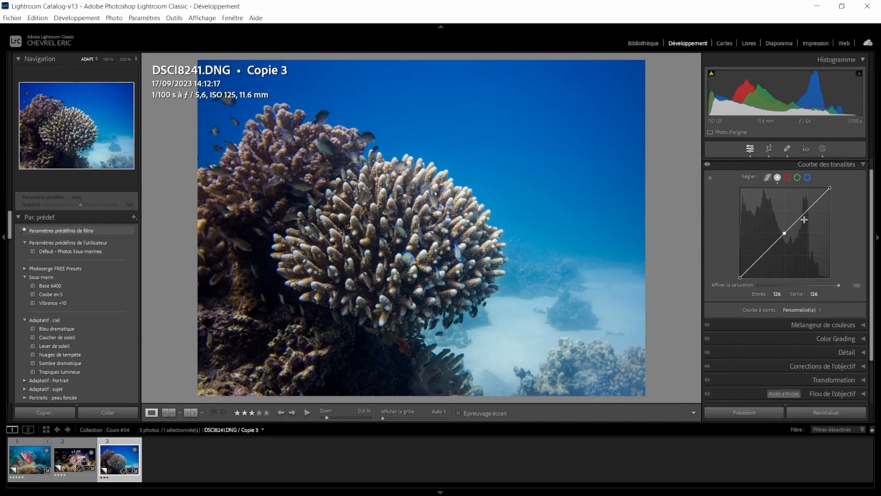
click(806, 212)
drag(806, 211, 804, 209)
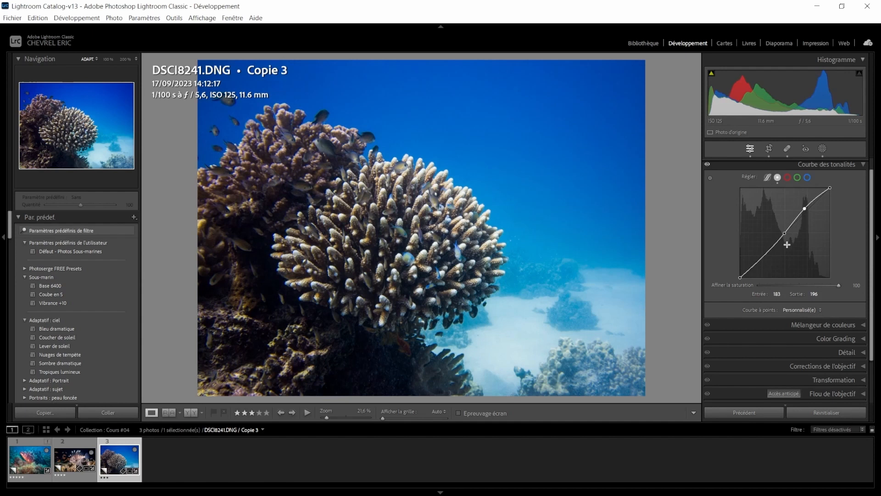
click(765, 255)
drag(766, 260, 770, 256)
- Compare the photo with and without the tone curve adjustment, leaving the curve enabled
click(707, 164)
click(708, 165)
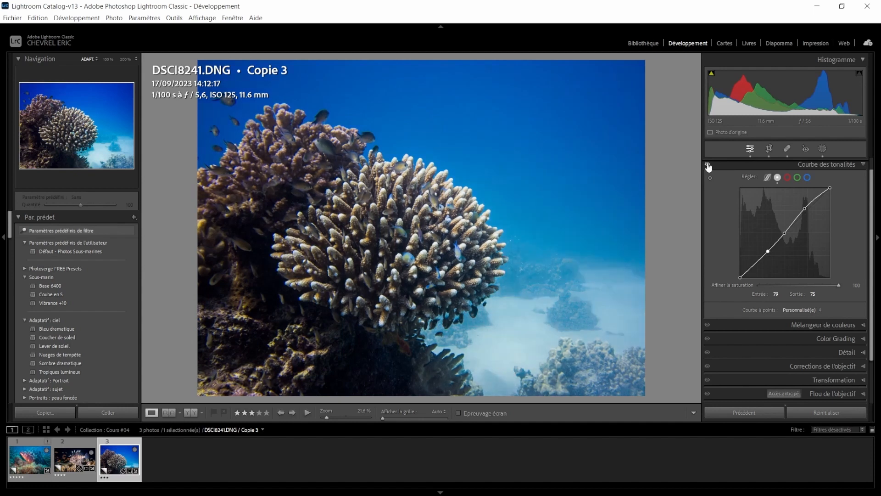
click(708, 165)
click(708, 165)
click(707, 165)
click(707, 165)
click(708, 166)
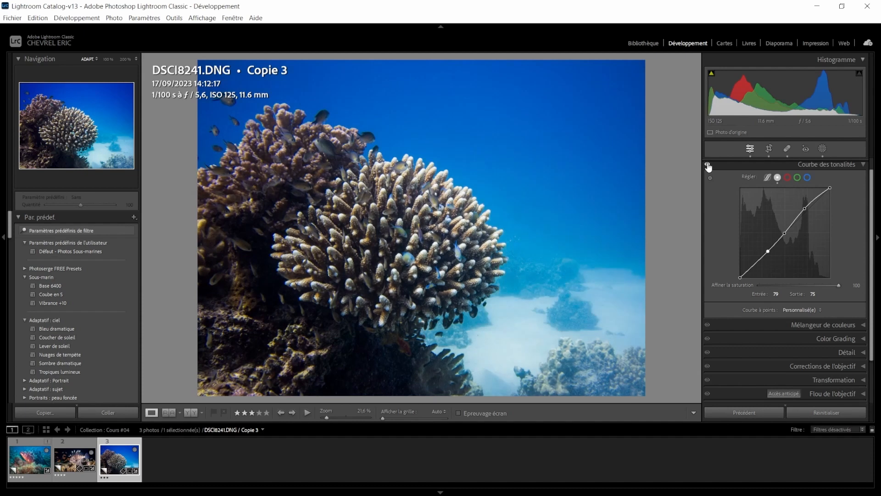
click(707, 165)
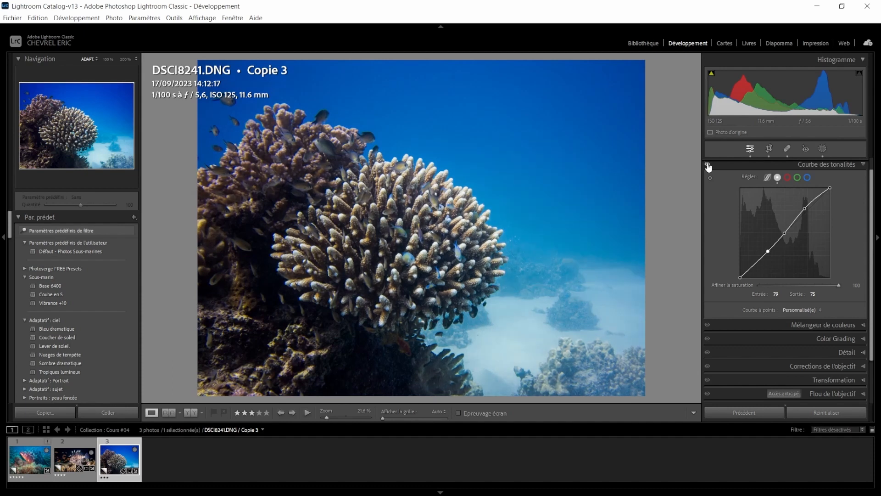
click(708, 166)
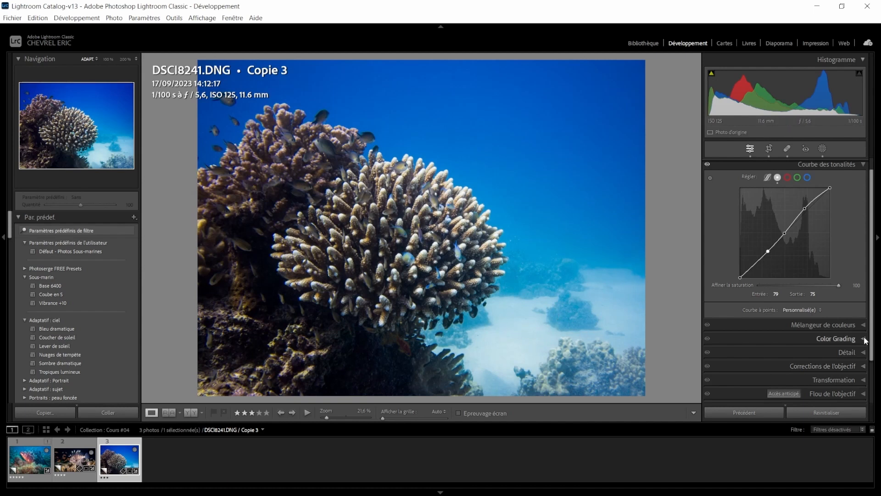
- Set the sharpening masking (Masquage) to 75 using the black-and-white edge preview, and collapse the detail settings
click(862, 352)
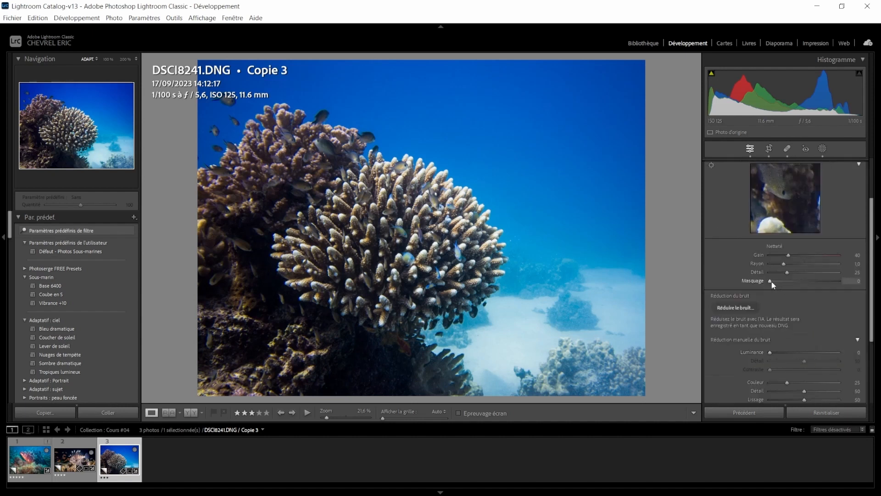
drag(770, 282, 821, 287)
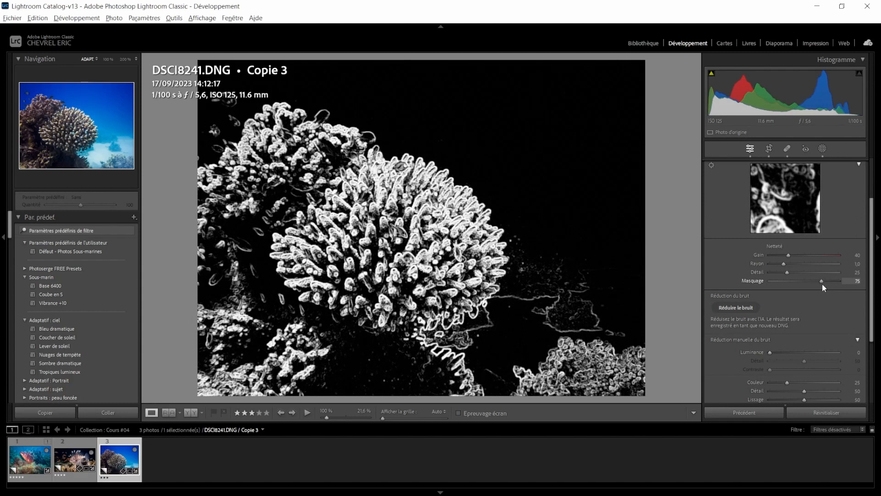
drag(821, 283, 821, 283)
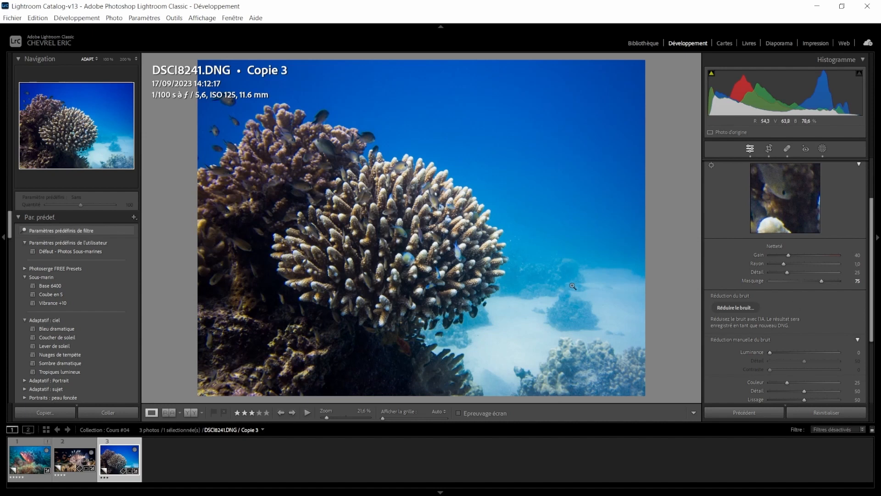
scroll(865, 193, up, 3)
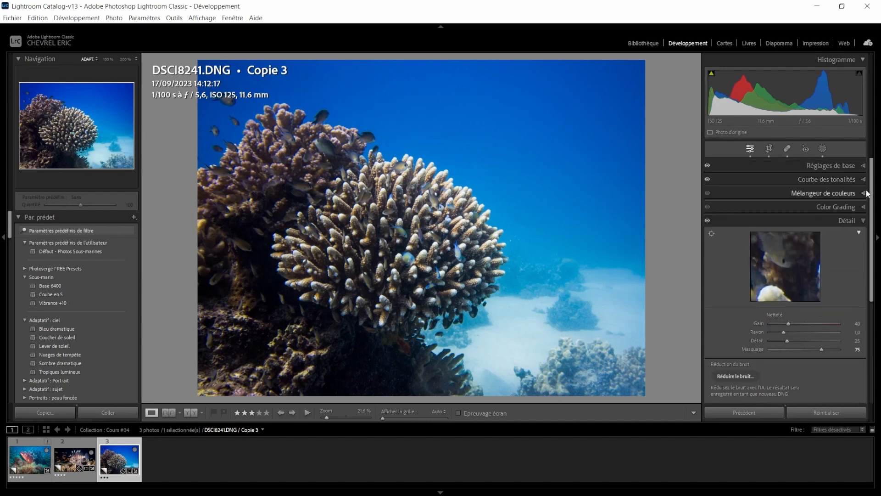
click(863, 221)
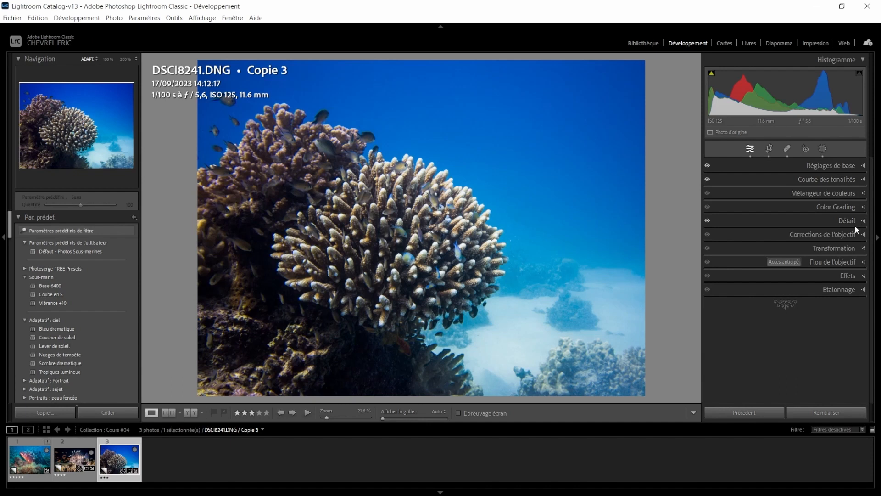